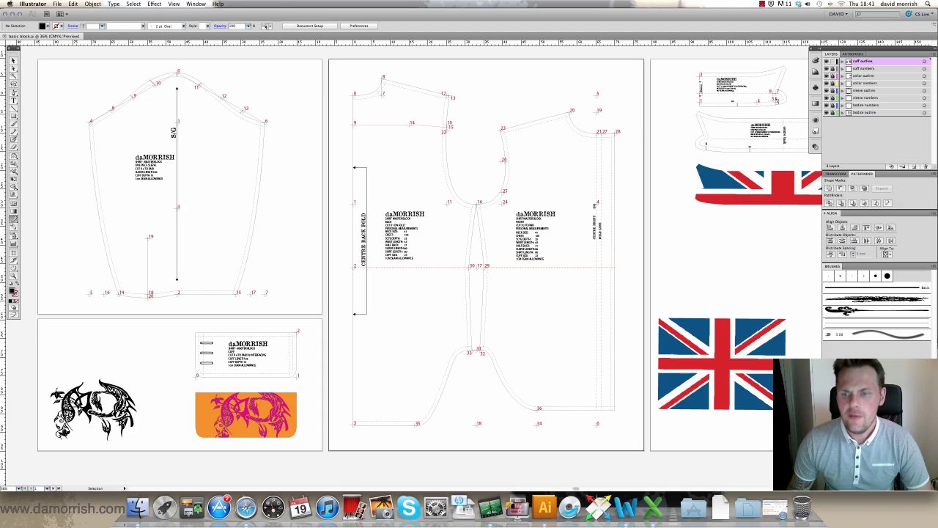
Click the desktop to bring the Finder forward, hiding Illustrator's panels and toolbox
click(855, 510)
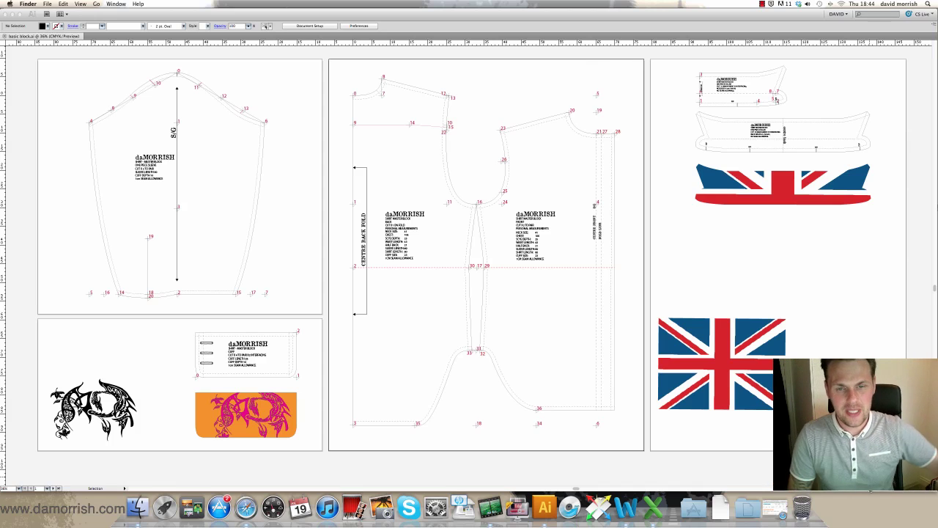
Zoom onto the collar pieces and measure the length of the collar's neck edge
click(586, 468)
click(14, 276)
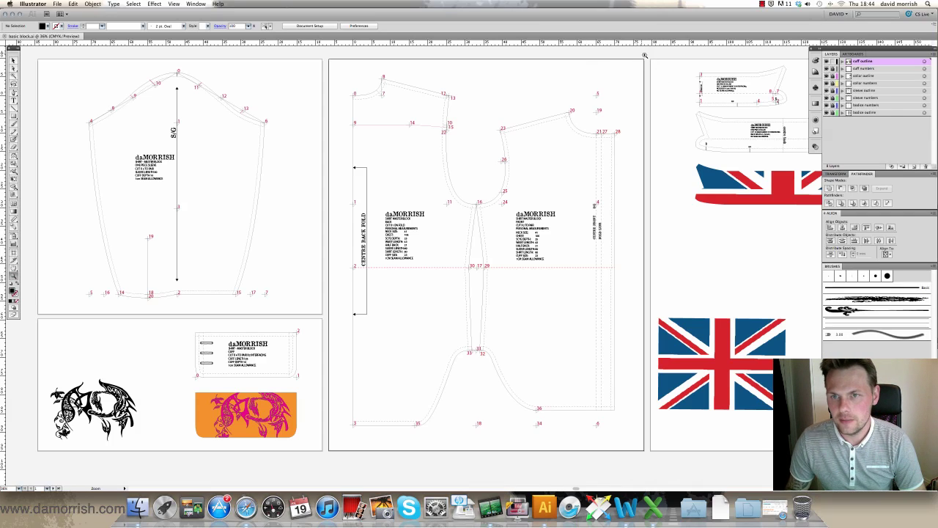
drag(642, 52, 856, 215)
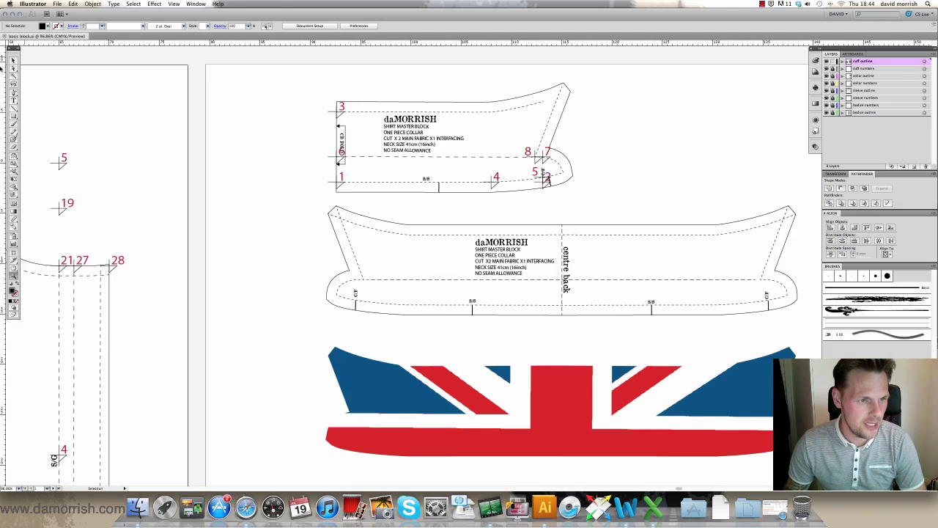
click(14, 218)
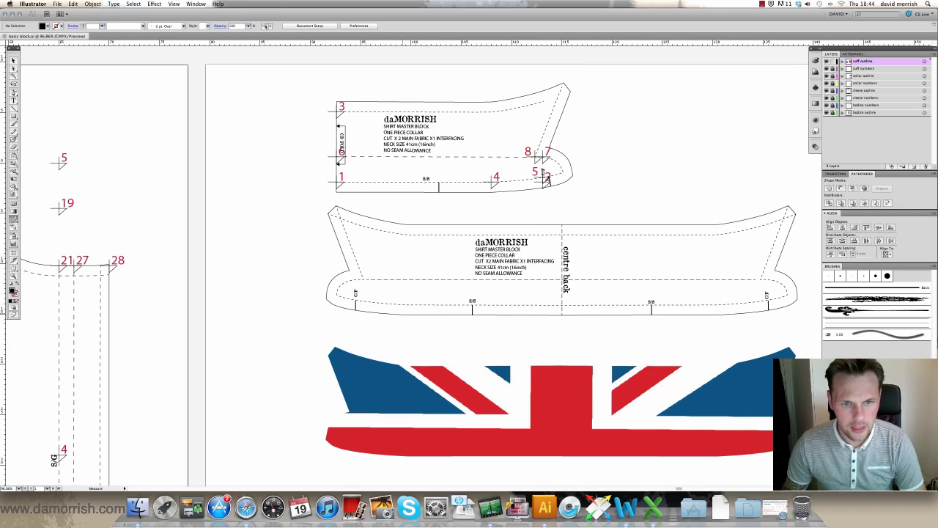
drag(355, 294, 767, 294)
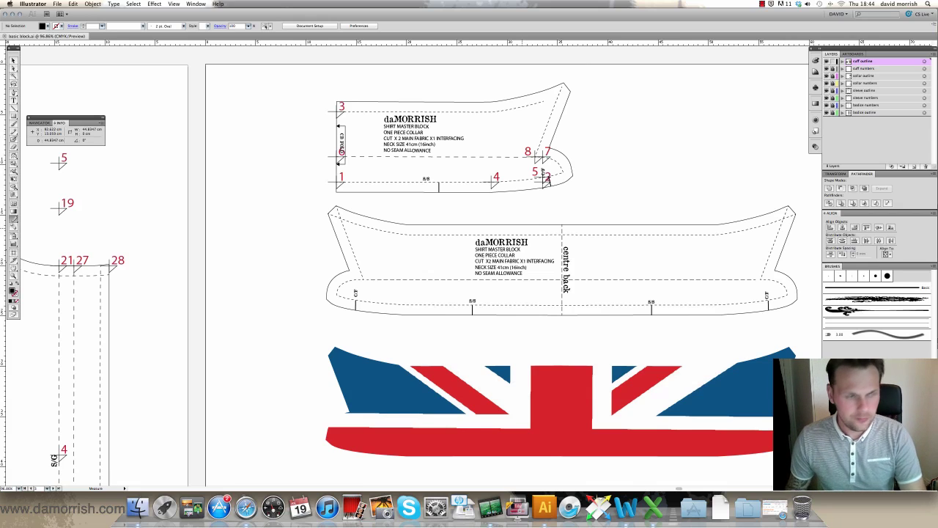
Pan the view over to the shirt front block's neckline
key(v)
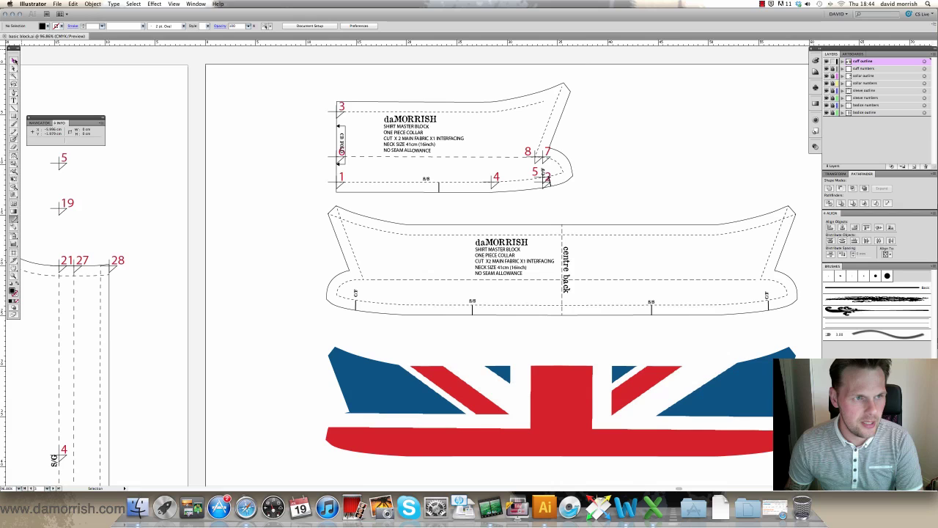
key(h)
drag(253, 177, 442, 136)
drag(407, 169, 522, 154)
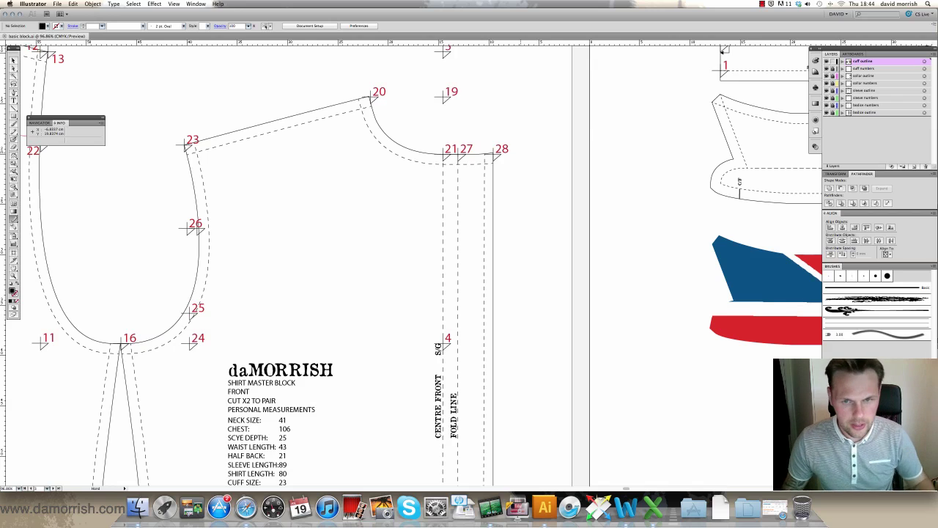
Use View > Fit All in Window, then return to the Selection tool
click(174, 4)
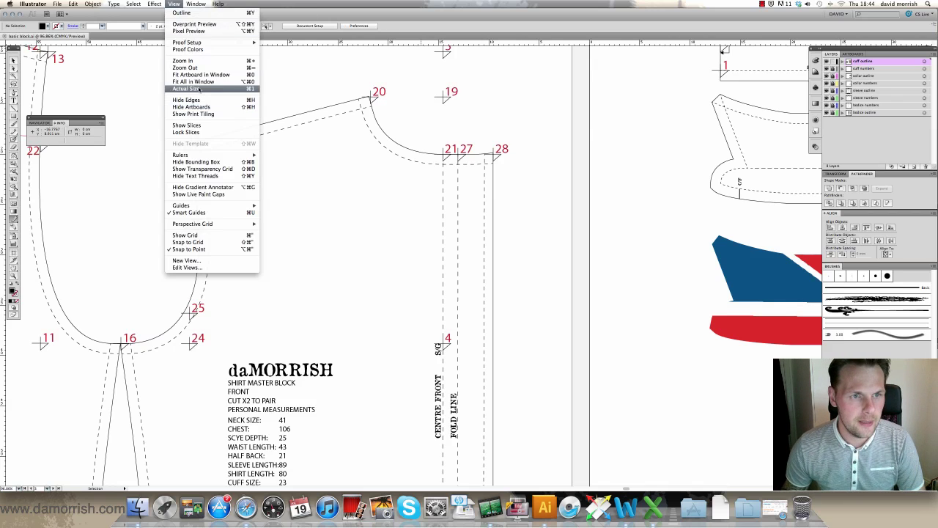
click(194, 82)
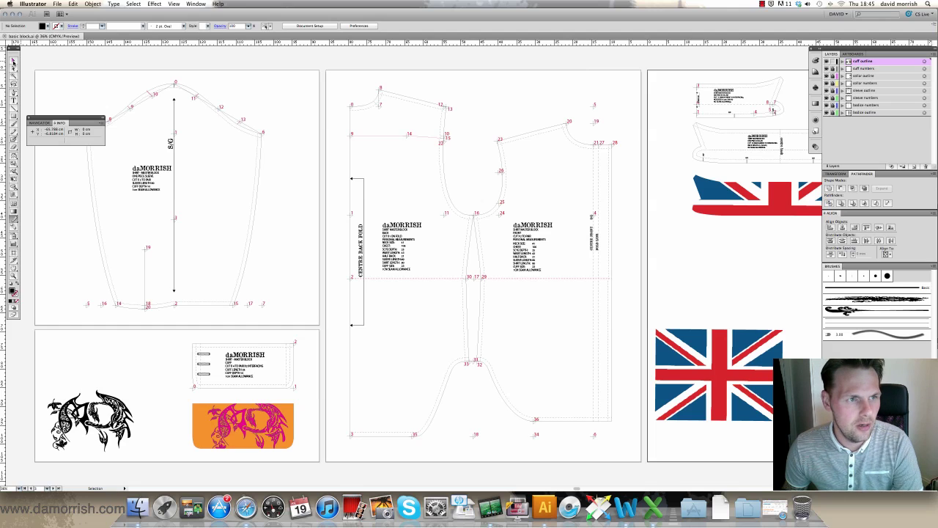
click(13, 61)
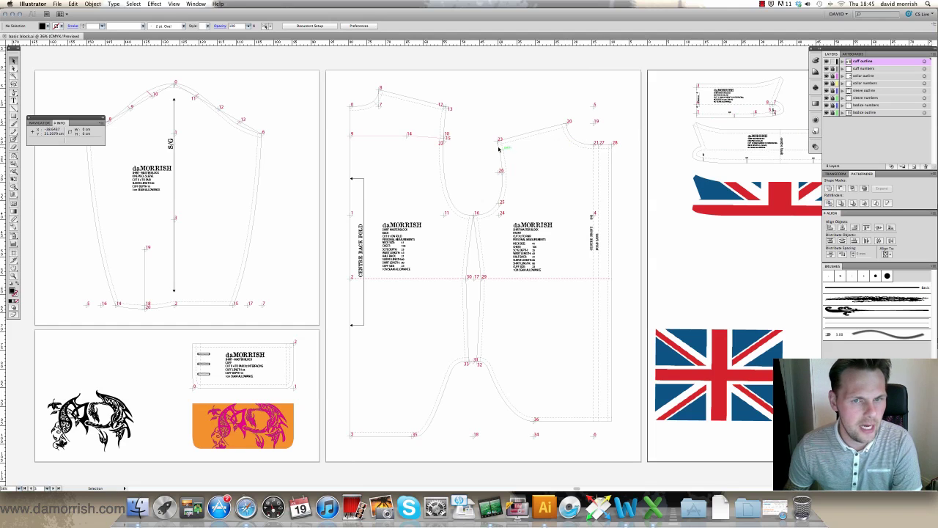
Drag the middle bodice artboard's top edge upward to add empty space above the pattern
click(487, 94)
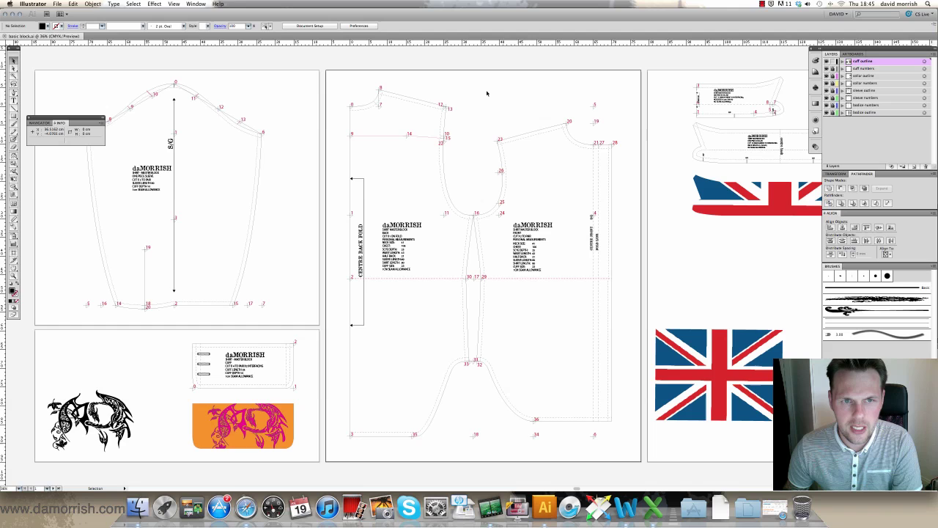
click(14, 253)
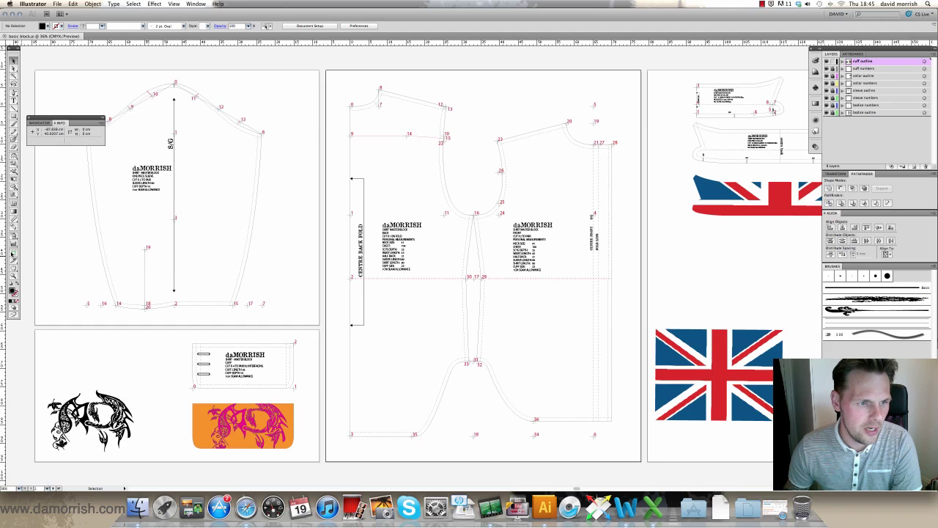
drag(483, 71, 483, 45)
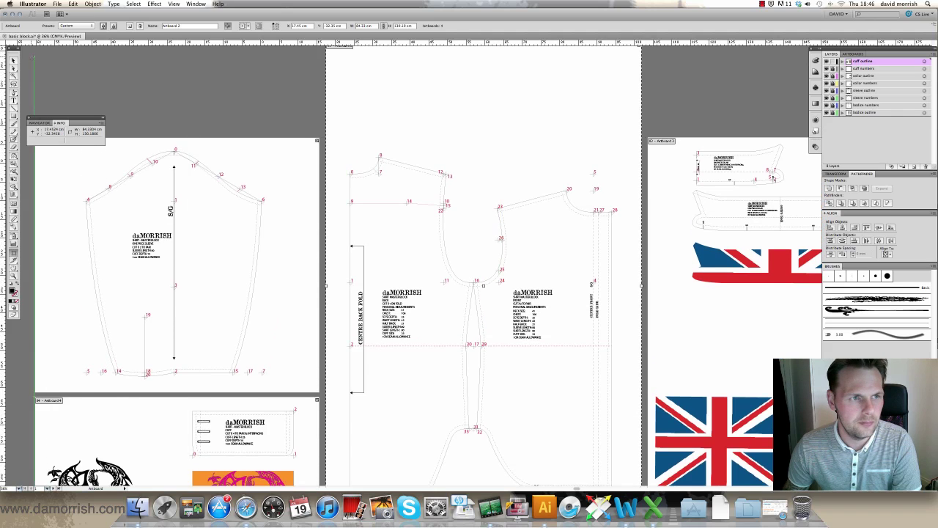
key(v)
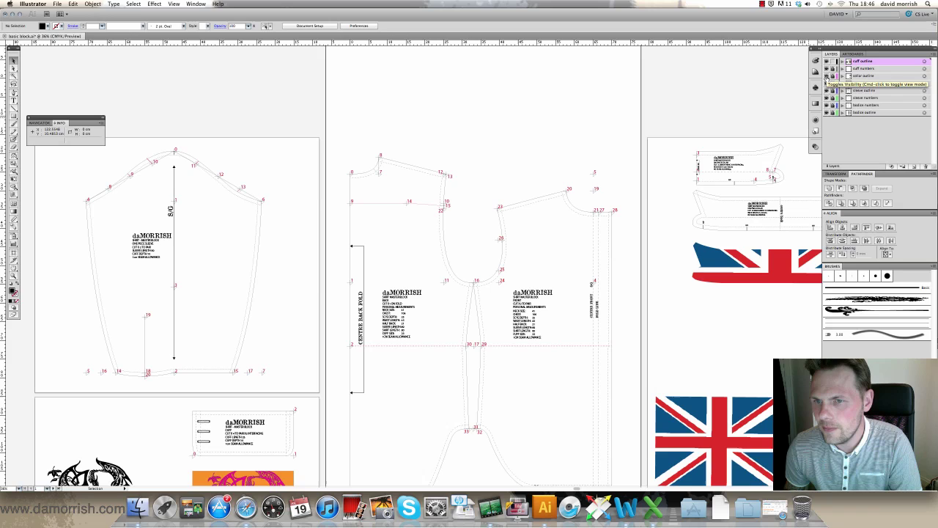
Group the collar's parts on its outline layer and drag it above the bodice neckline
click(833, 77)
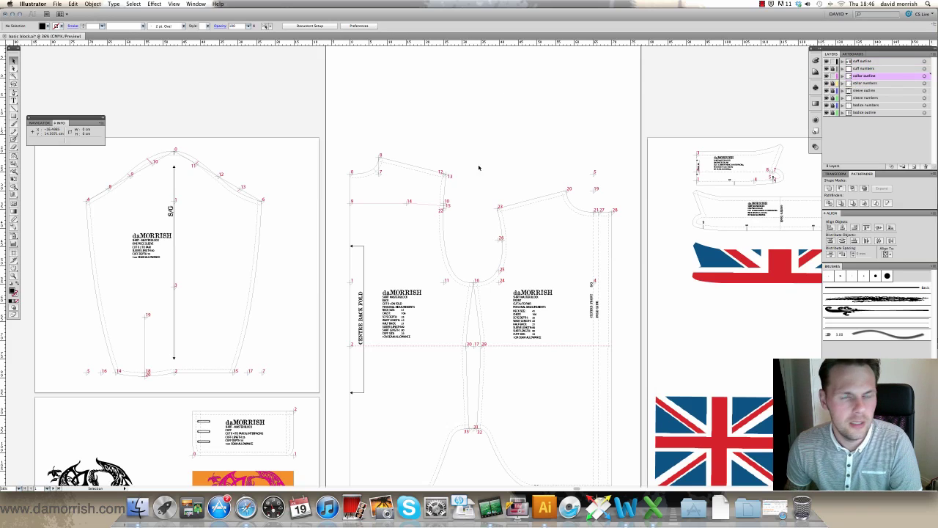
drag(685, 148, 796, 187)
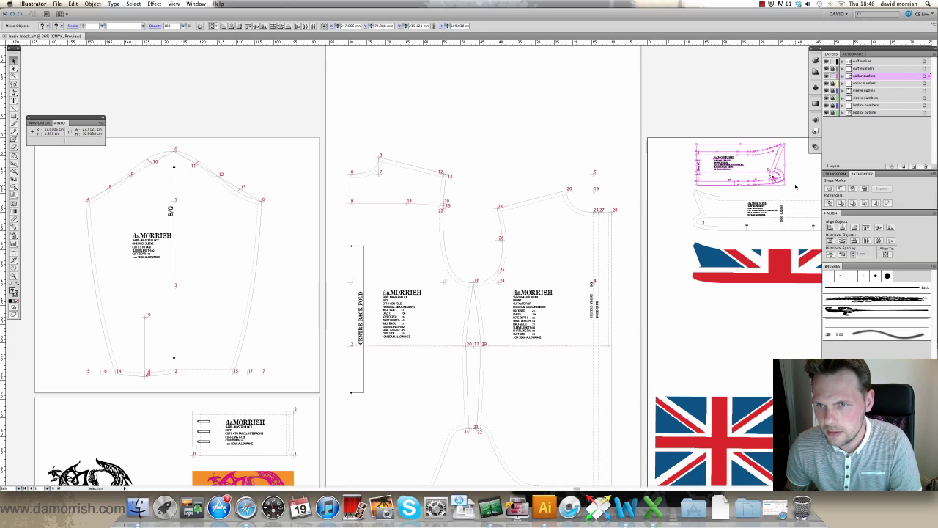
right_click(734, 151)
click(743, 177)
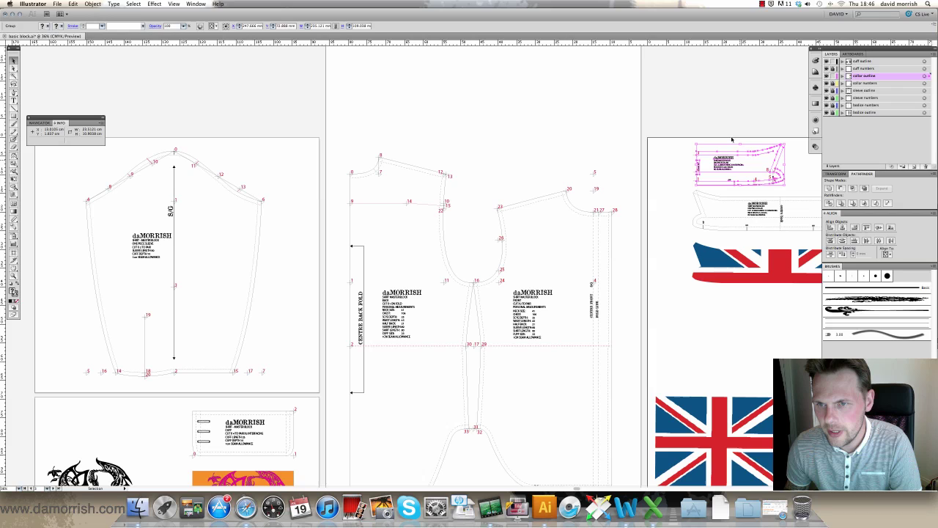
drag(734, 150, 385, 115)
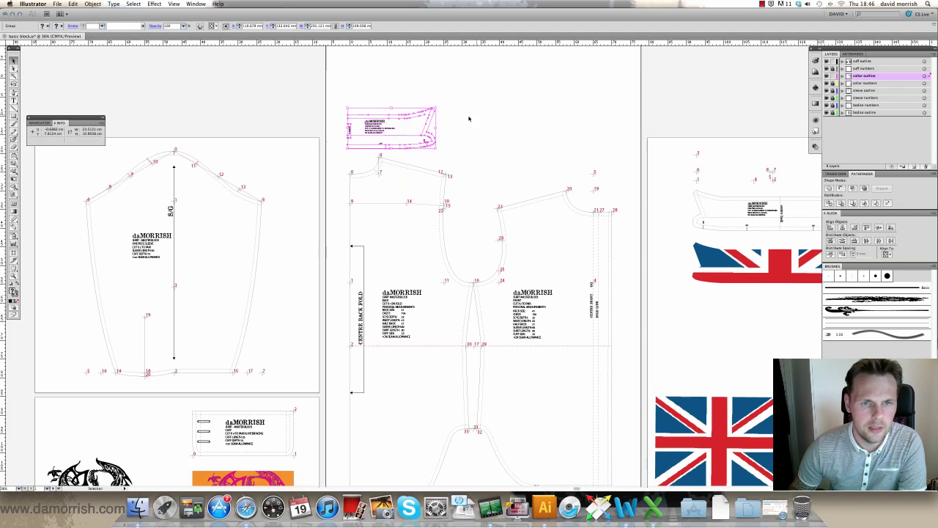
Zoom onto the collar and upper bodice, then lower the collar onto the back neckline at point 0
key(z)
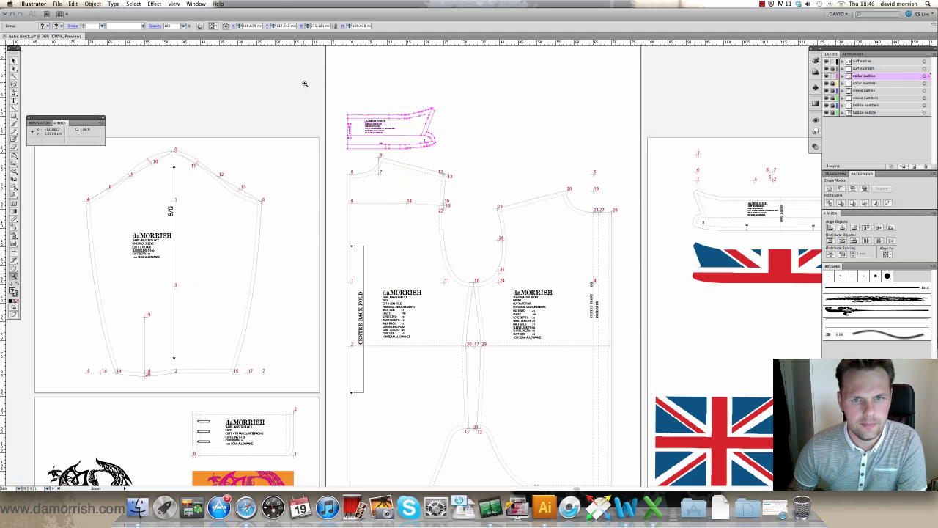
drag(304, 83, 475, 249)
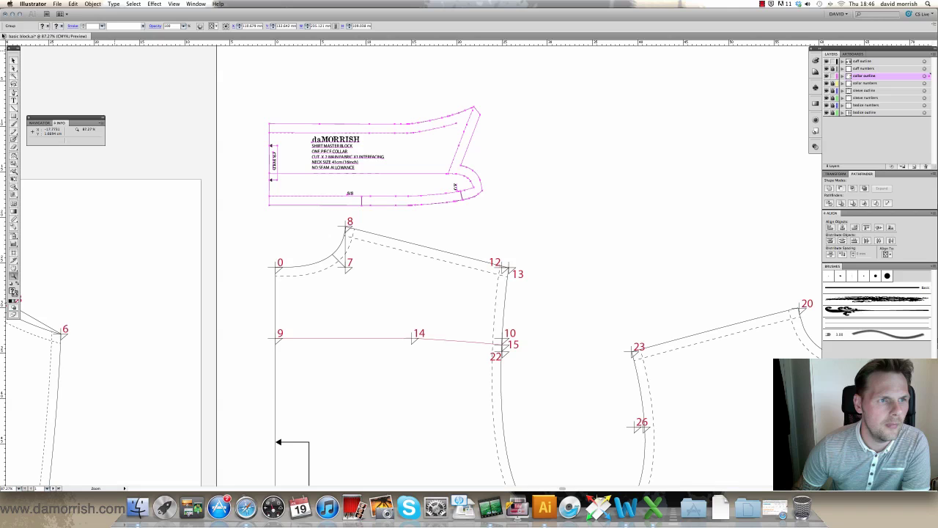
click(13, 62)
click(297, 78)
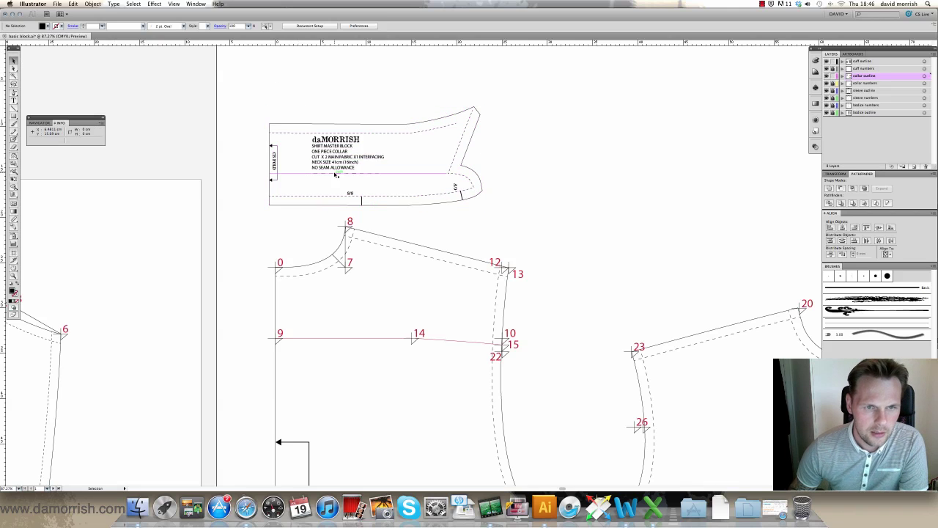
drag(307, 130, 316, 155)
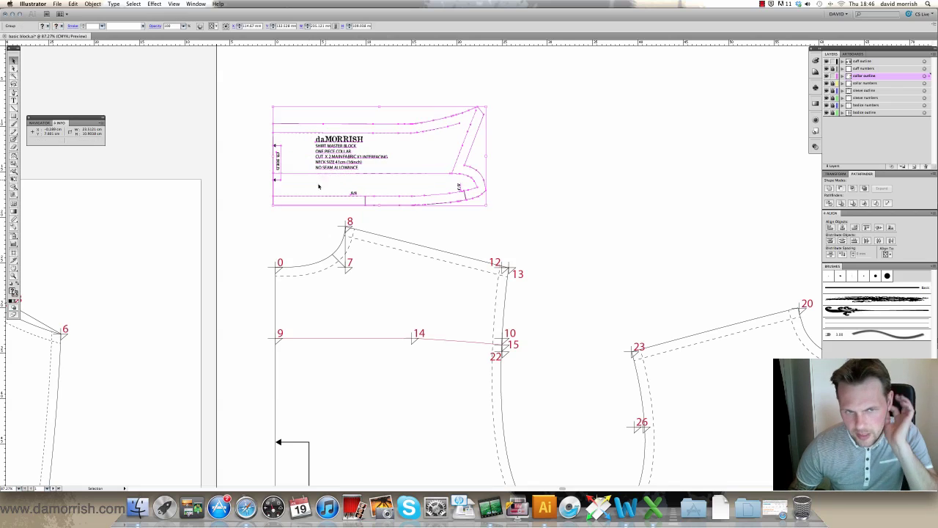
click(293, 226)
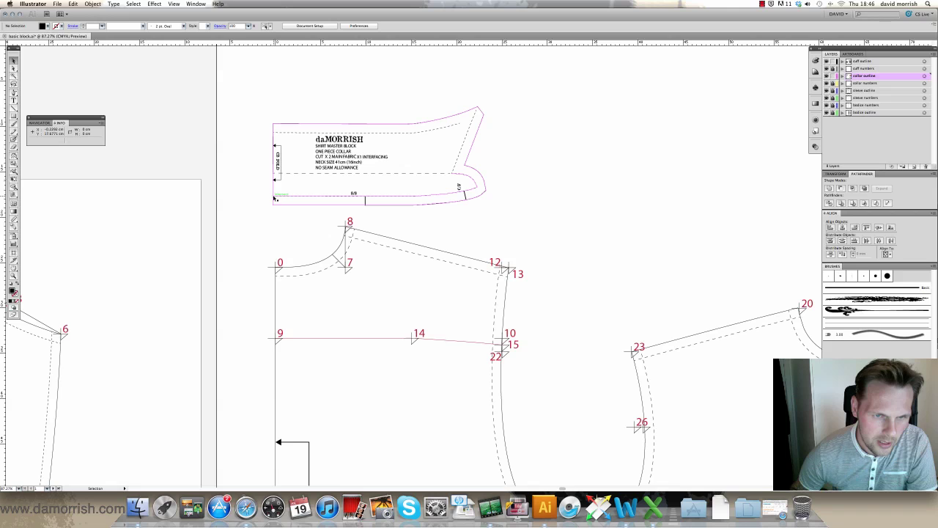
drag(277, 197, 280, 277)
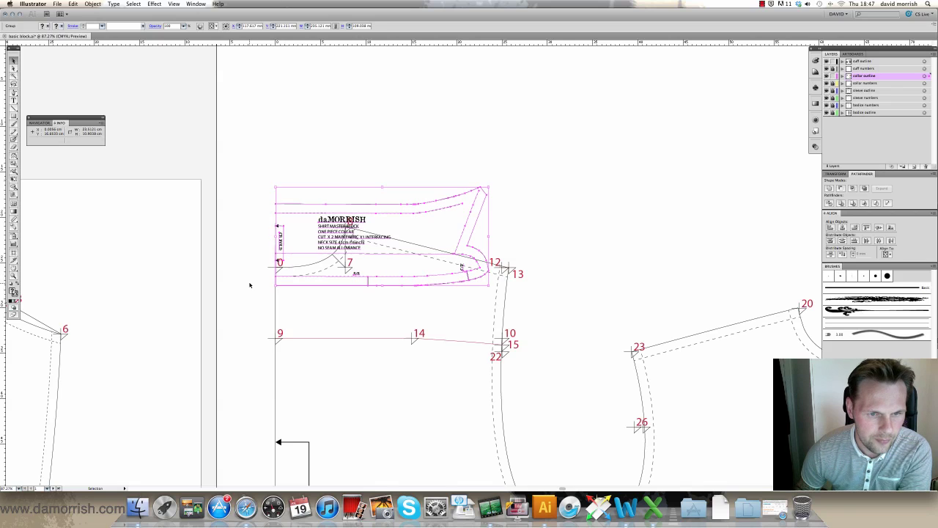
click(258, 284)
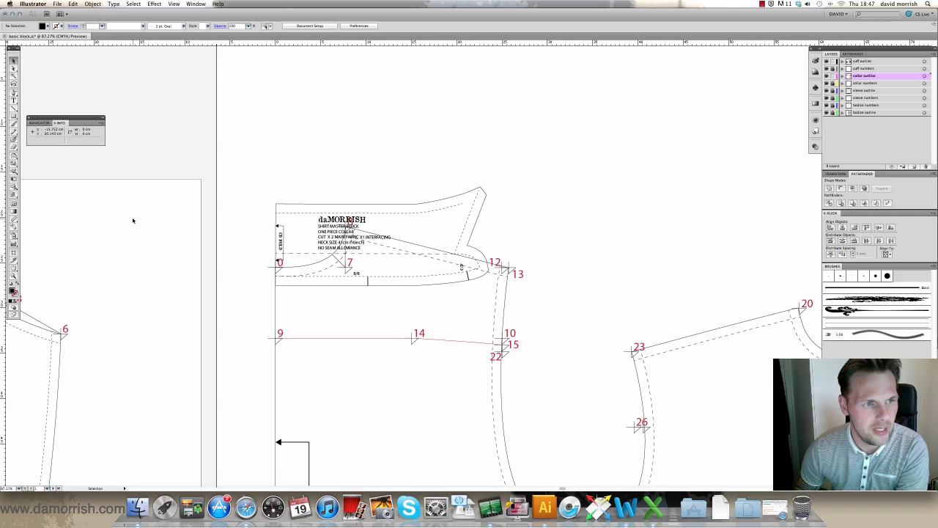
Select the whole collar, zoom in on it and the neckline, and set the rotation pivot at its neck end
click(14, 156)
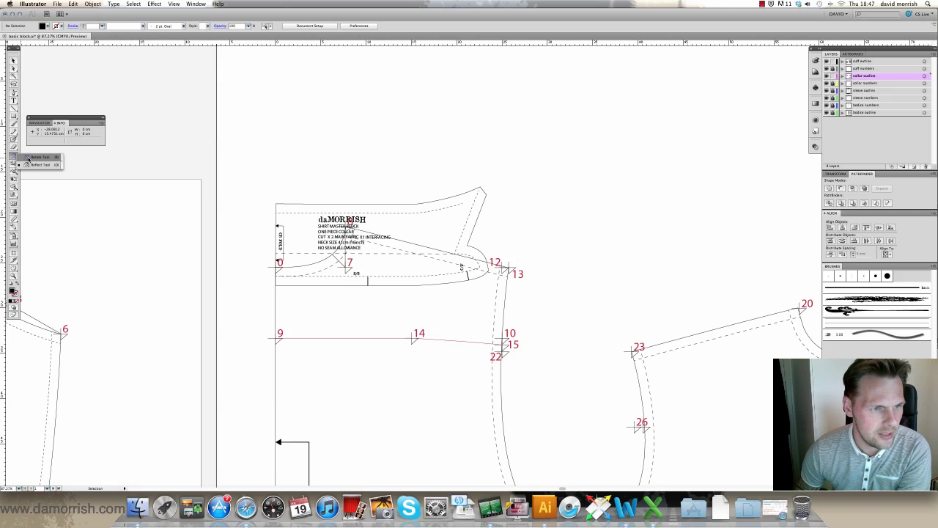
click(13, 156)
click(13, 61)
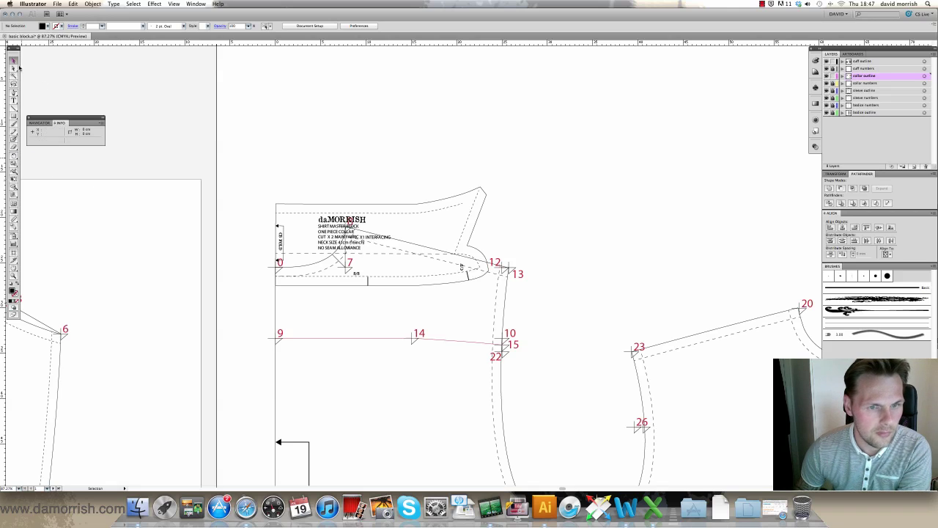
key(super+a)
click(13, 156)
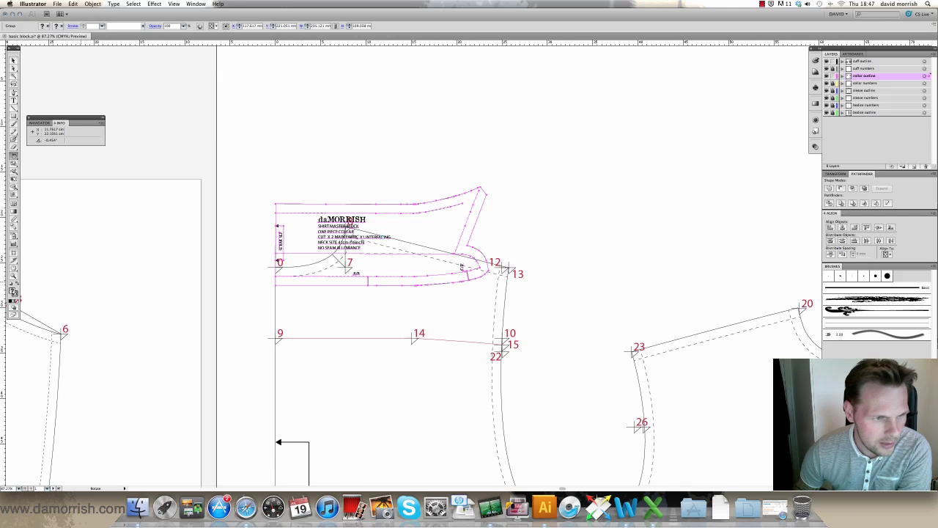
click(13, 276)
drag(178, 151, 515, 395)
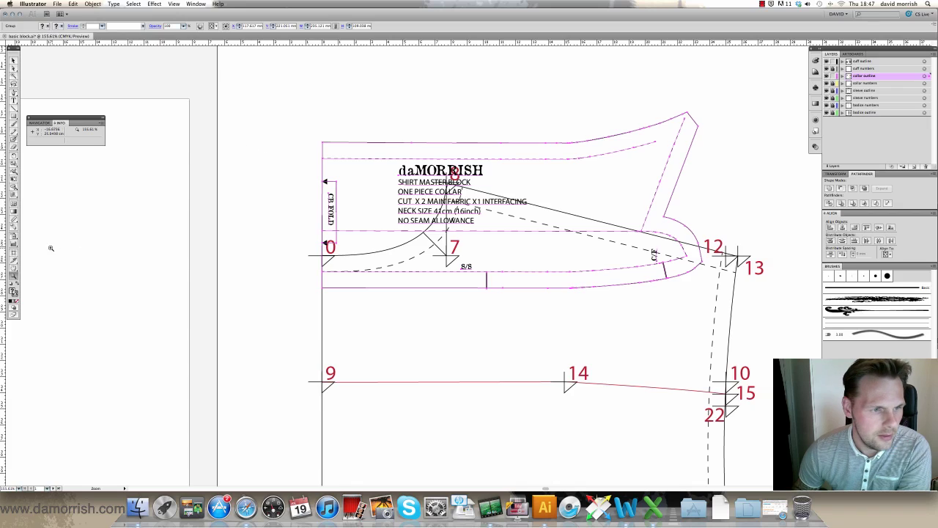
click(13, 155)
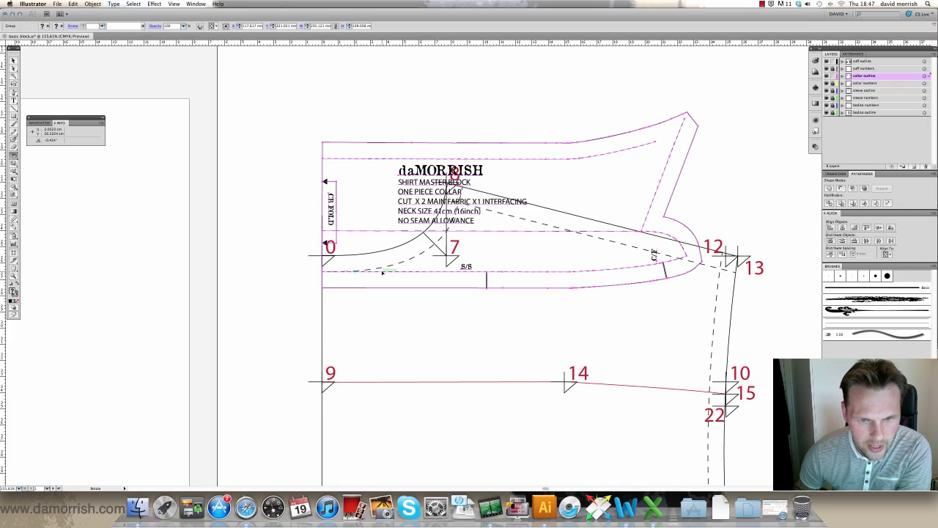
Rotate the collar in small increments (about 9°, 10°, 12°) along the neckline toward point 8
drag(386, 273, 388, 268)
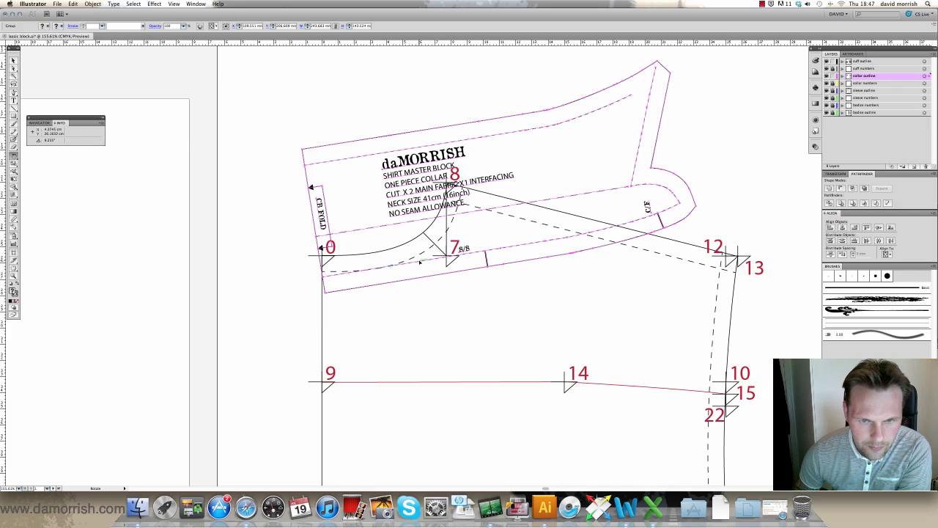
drag(422, 261, 440, 240)
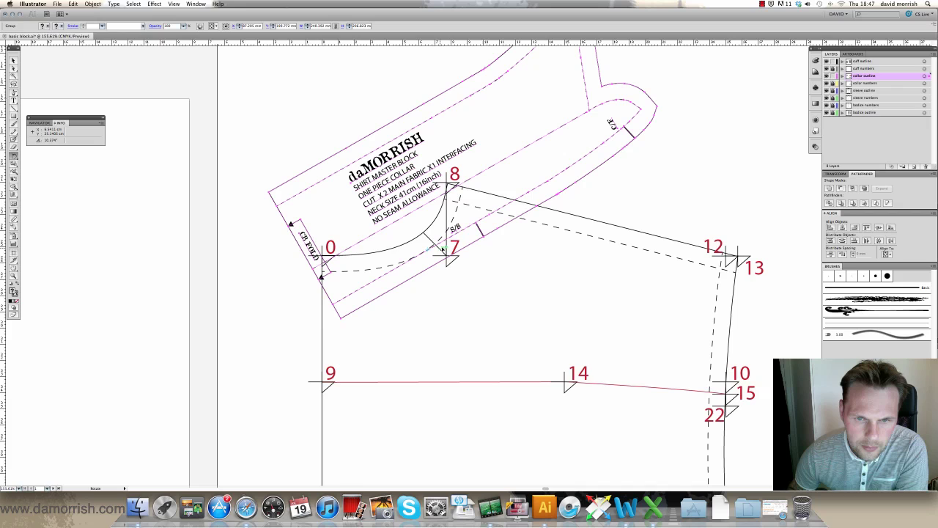
drag(449, 238, 452, 224)
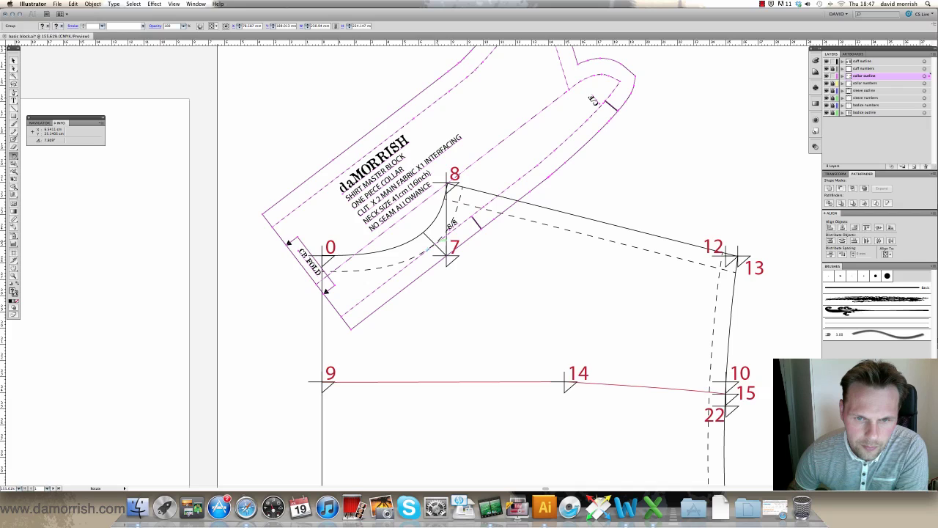
drag(465, 221, 462, 212)
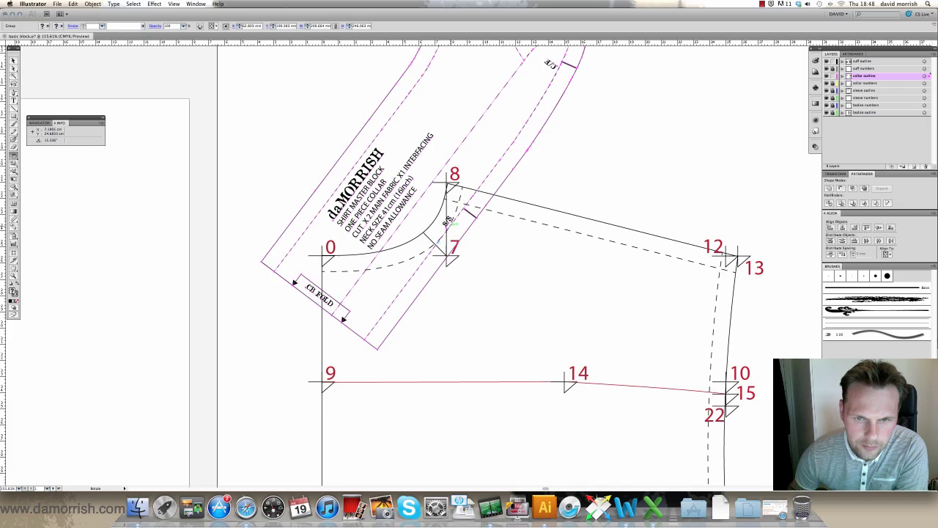
drag(467, 207, 464, 199)
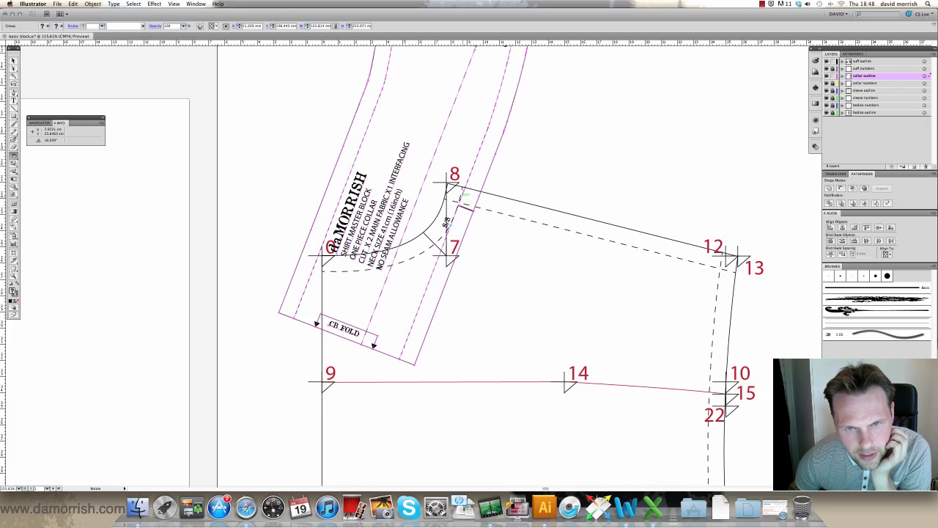
drag(464, 194, 475, 206)
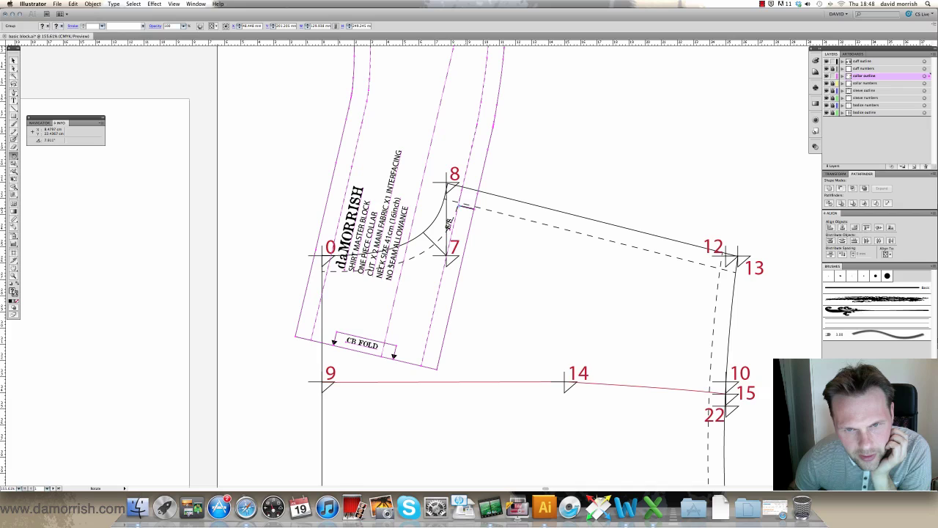
click(13, 60)
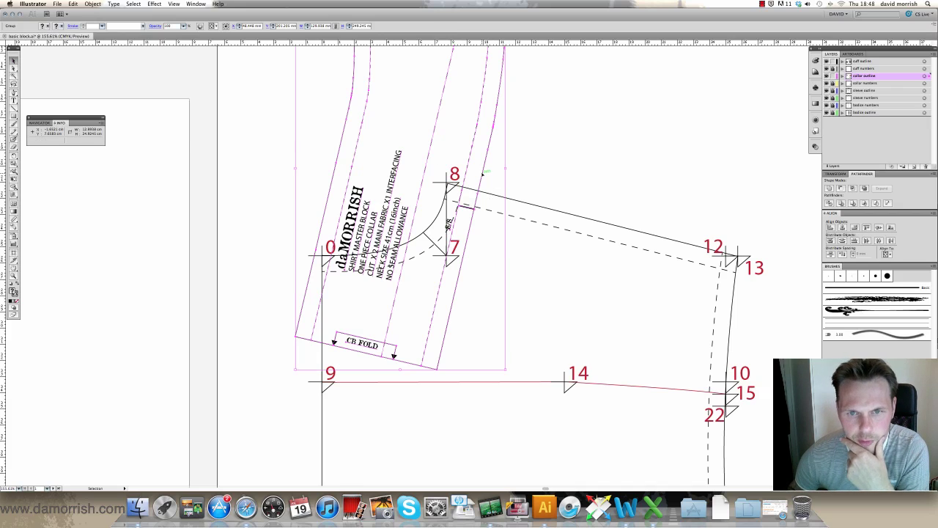
In Isolation Mode, nudge the collar's anchor near point 8 slightly upward, then exit isolation
double_click(484, 172)
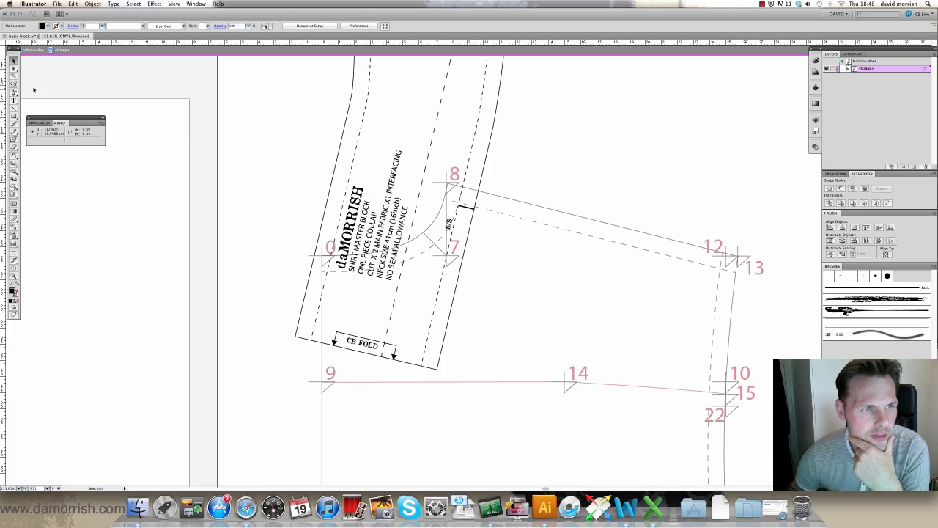
click(13, 68)
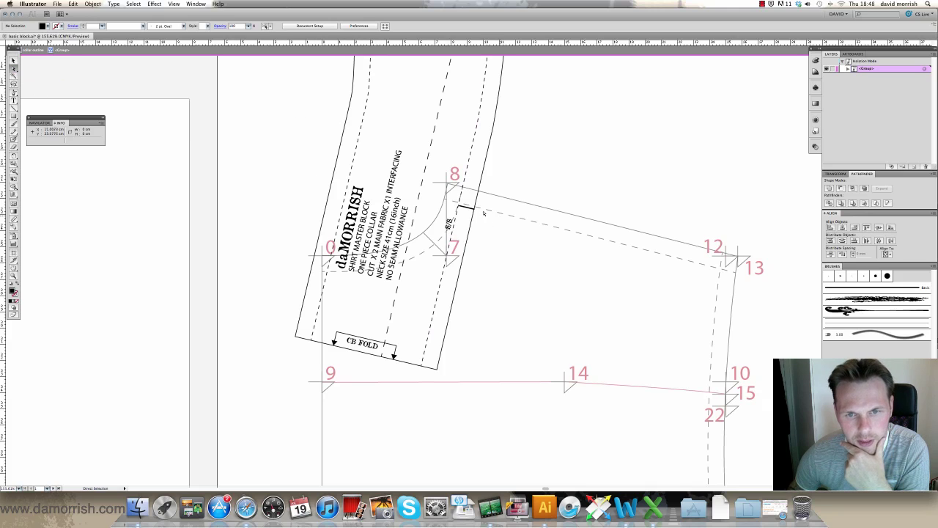
drag(466, 209, 464, 206)
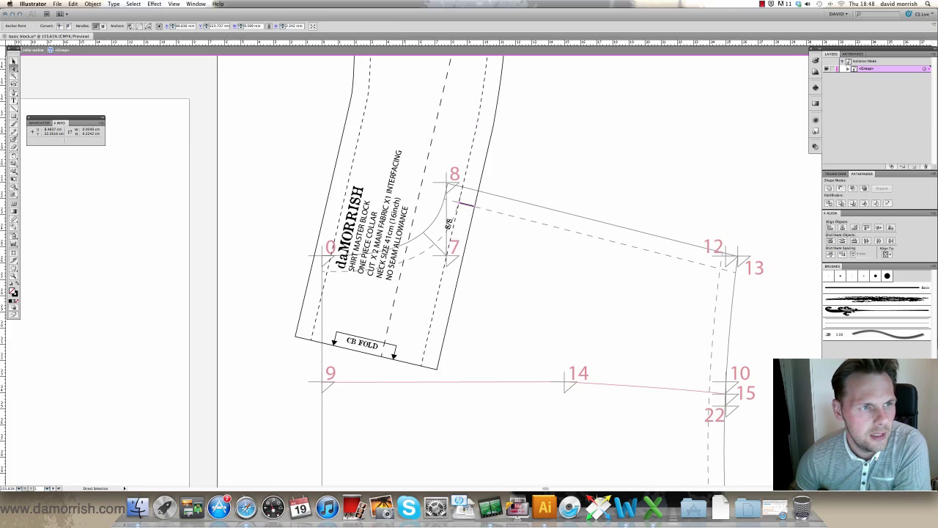
key(v)
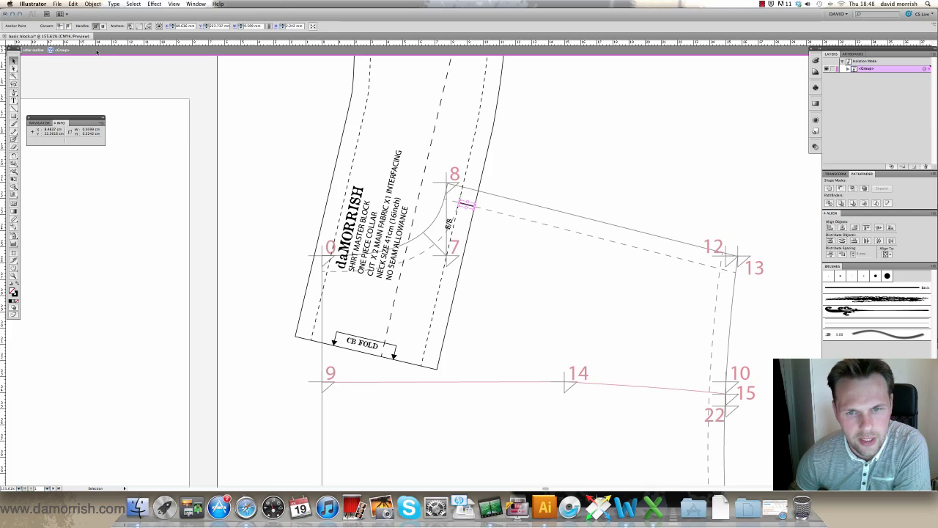
click(96, 51)
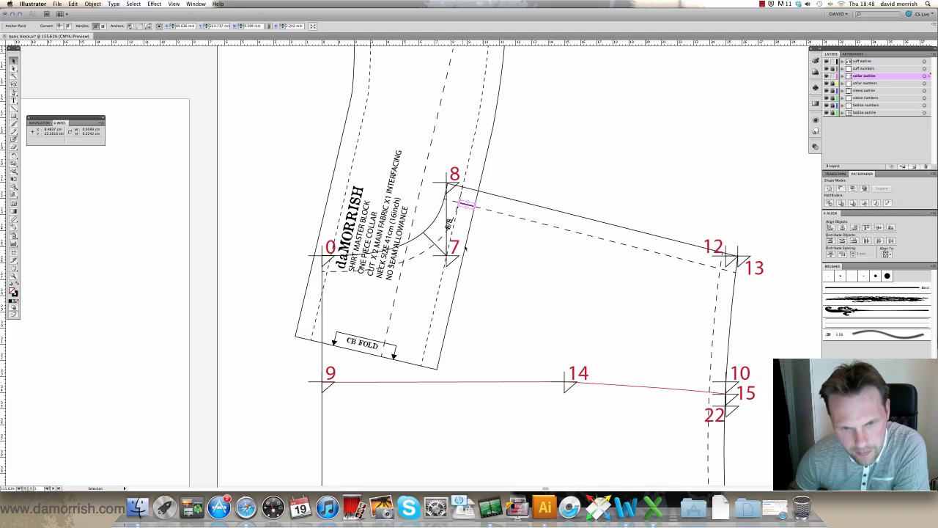
click(174, 3)
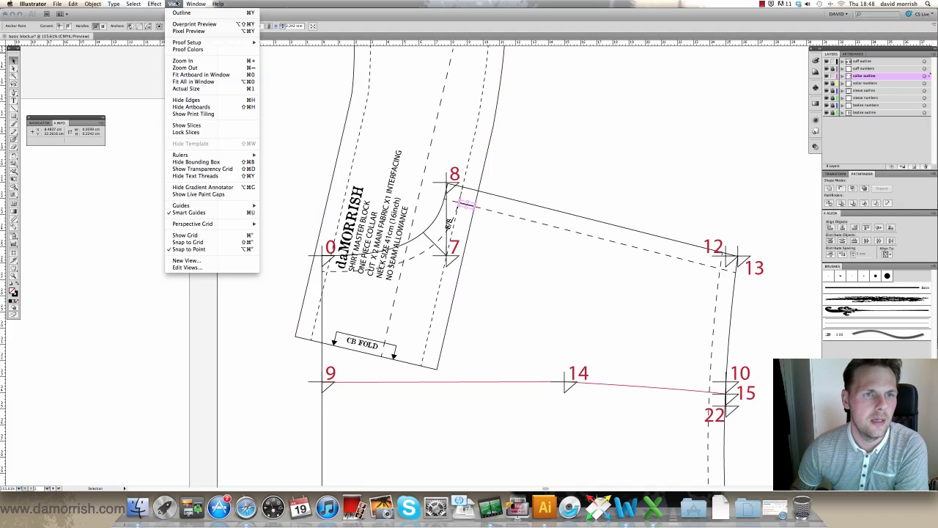
Fit all artboards, move the collar right across the centre artboard and rotate it toward the front neckline
click(191, 82)
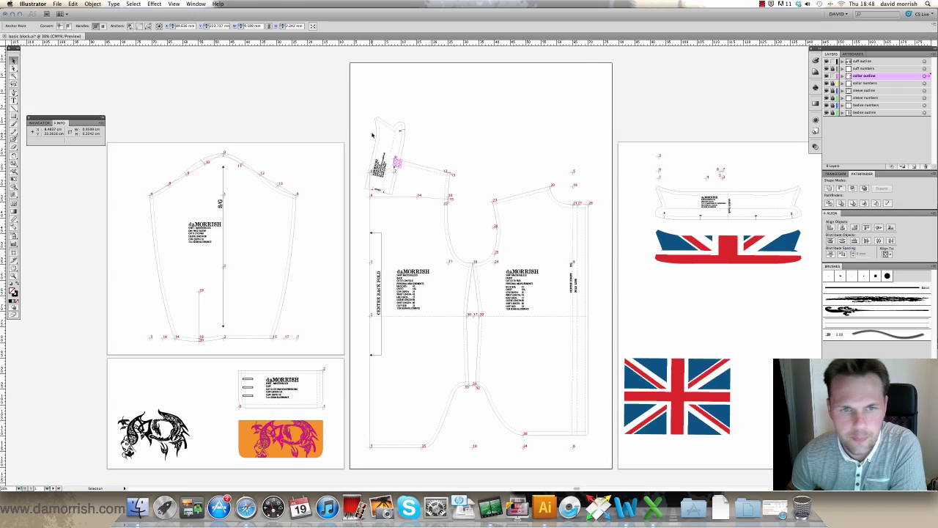
click(379, 131)
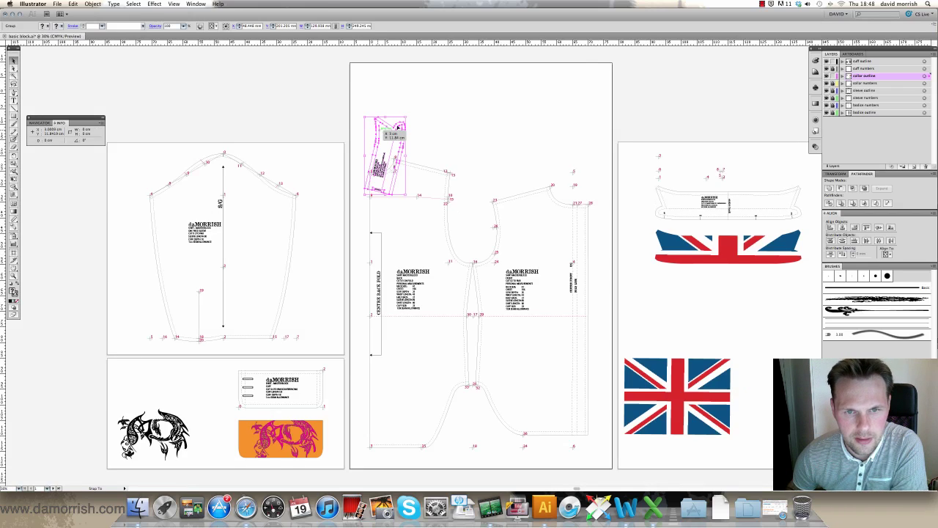
drag(379, 130, 527, 113)
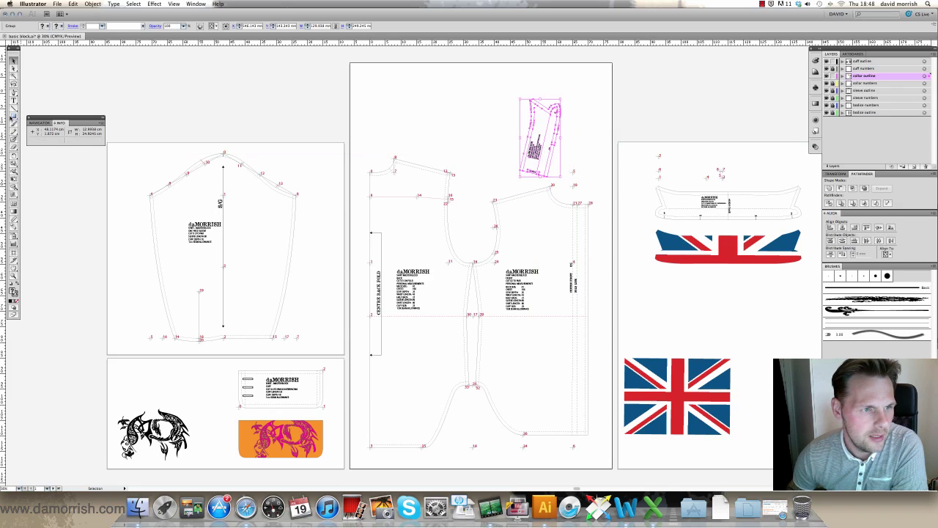
click(13, 155)
drag(541, 198, 518, 195)
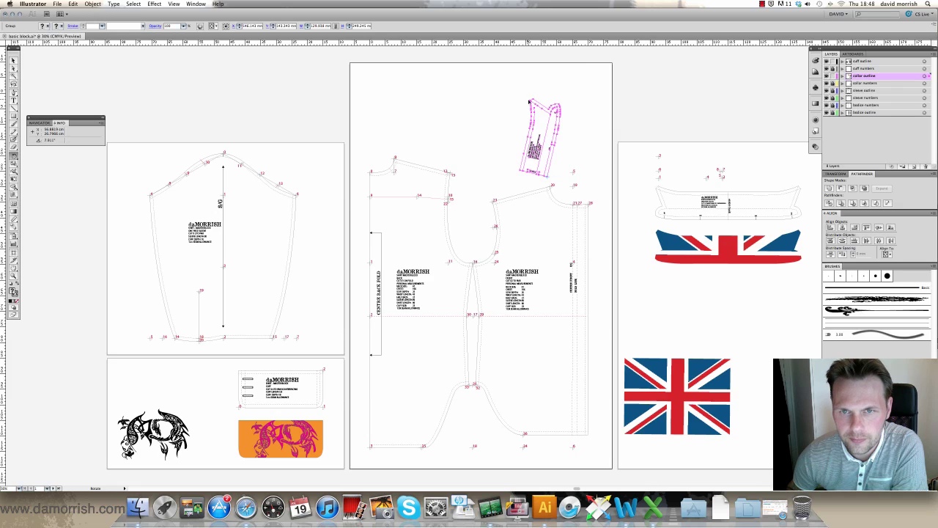
drag(532, 103, 597, 235)
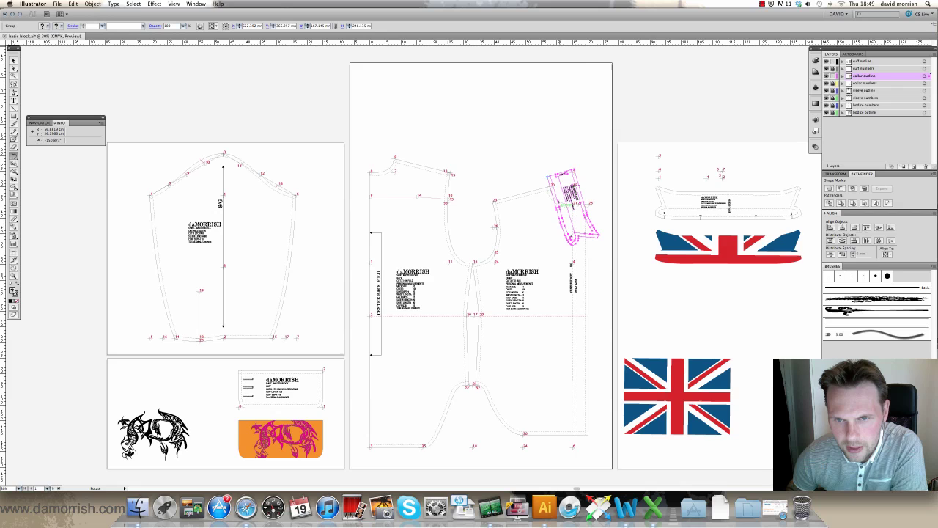
key(v)
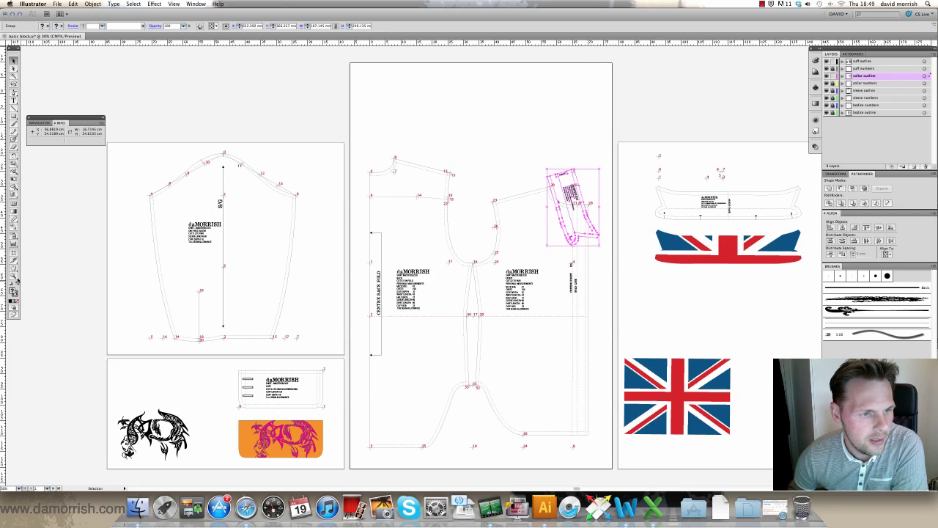
Zoom in on the bodice neckline, then refit all artboards and zoom onto the collar at the neckline
click(15, 277)
drag(473, 126, 644, 313)
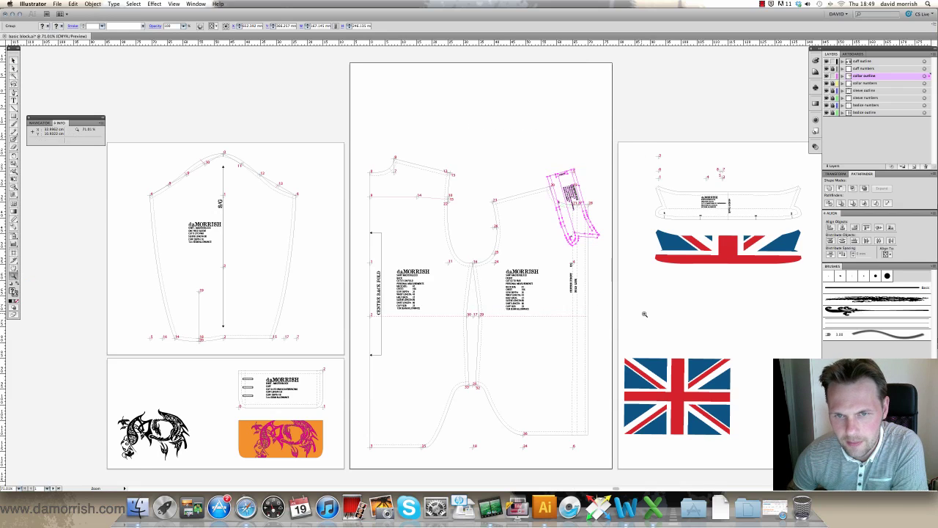
click(266, 73)
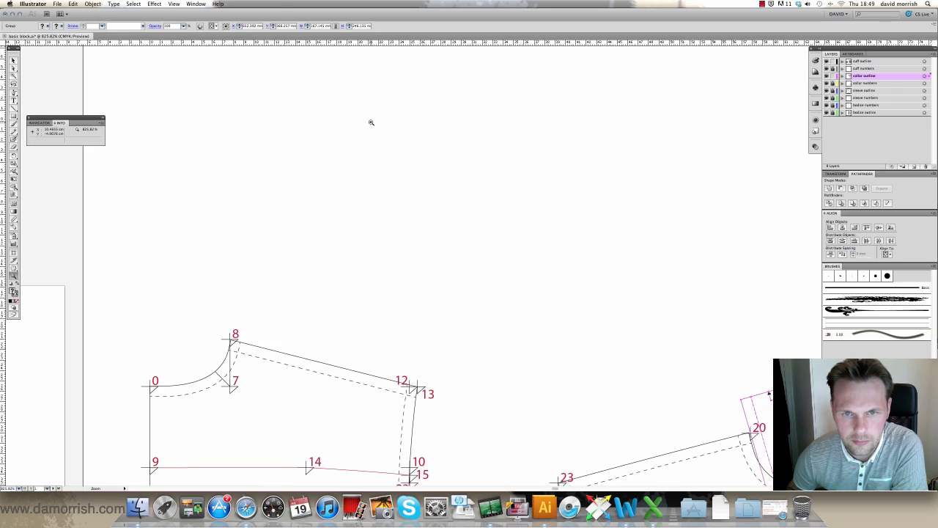
scroll(371, 123, up, 5)
scroll(371, 123, right, 5)
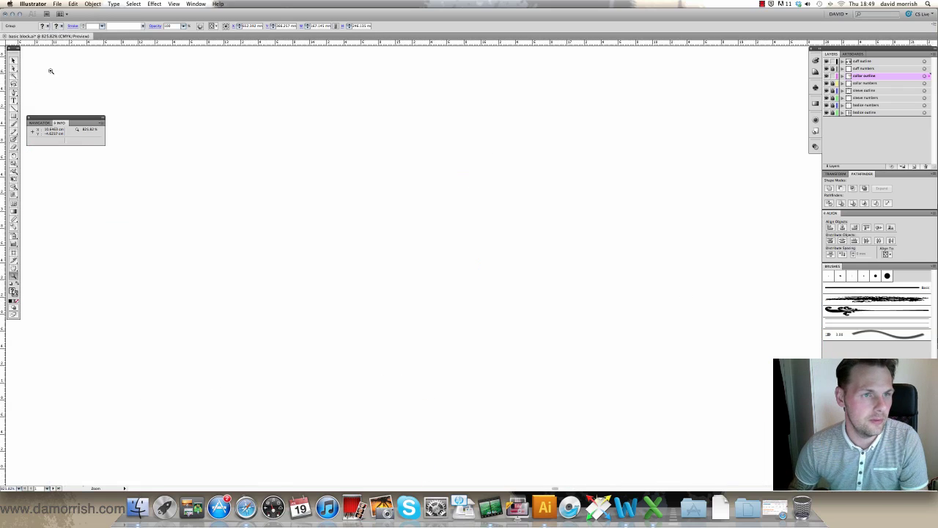
key(v)
click(174, 4)
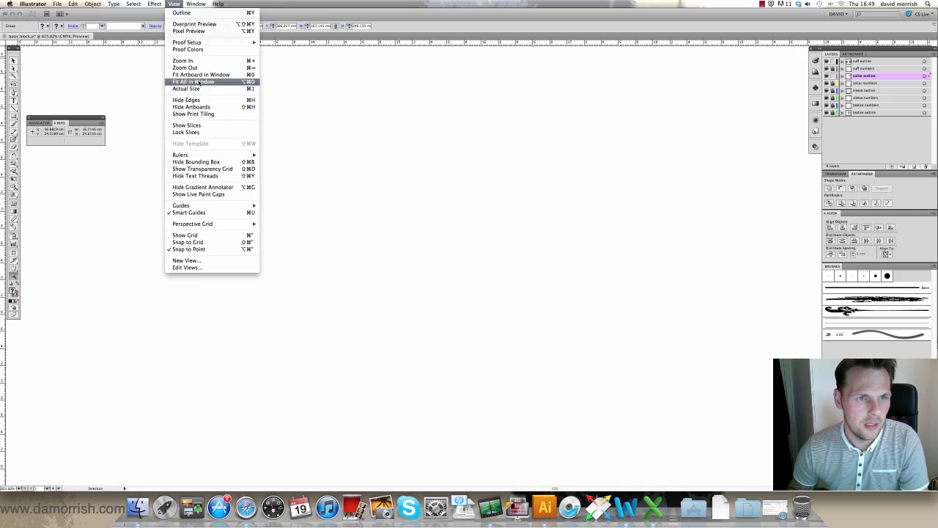
click(193, 82)
drag(515, 148, 630, 287)
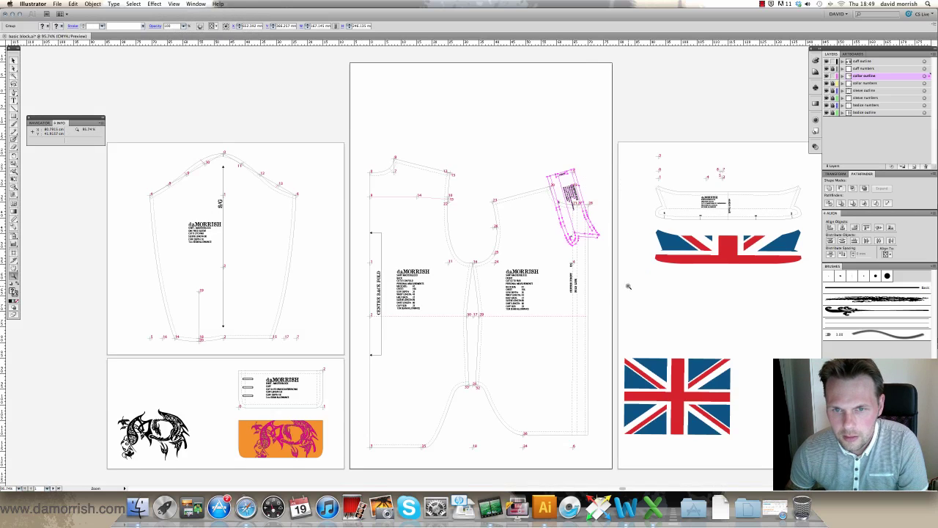
Move the collar up toward the neckline and rotate it to lie along the front neckline
key(v)
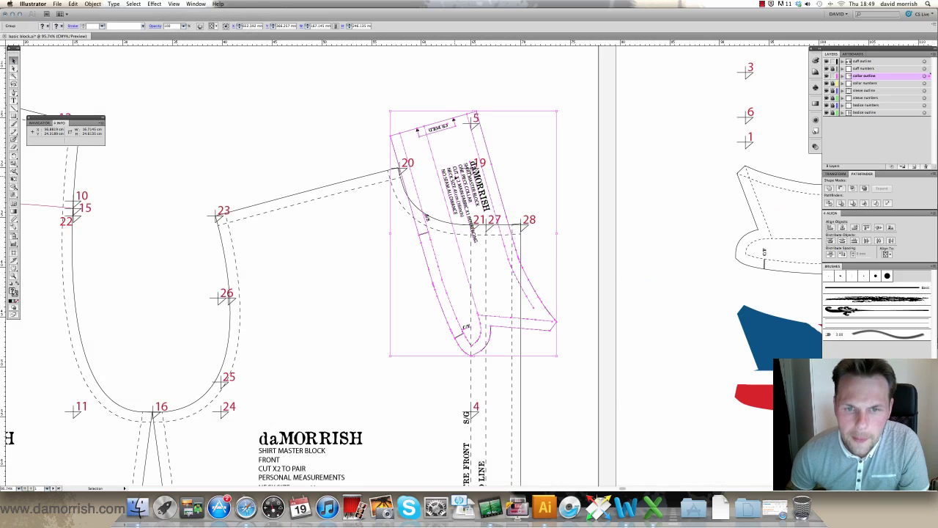
drag(440, 181, 406, 126)
click(322, 142)
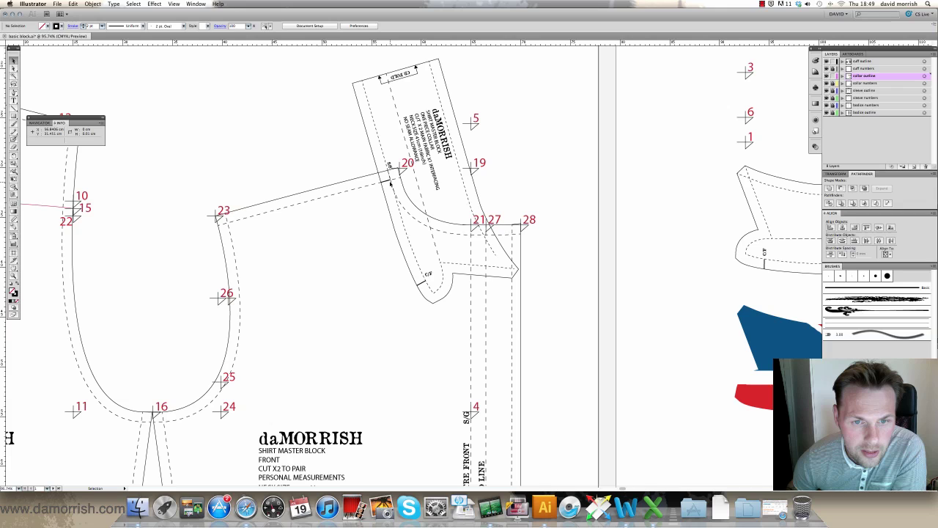
click(390, 189)
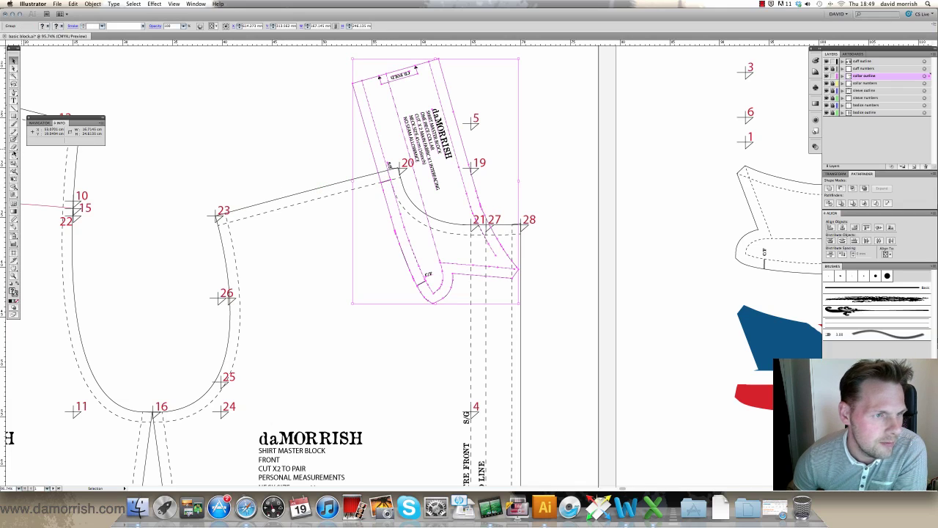
key(r)
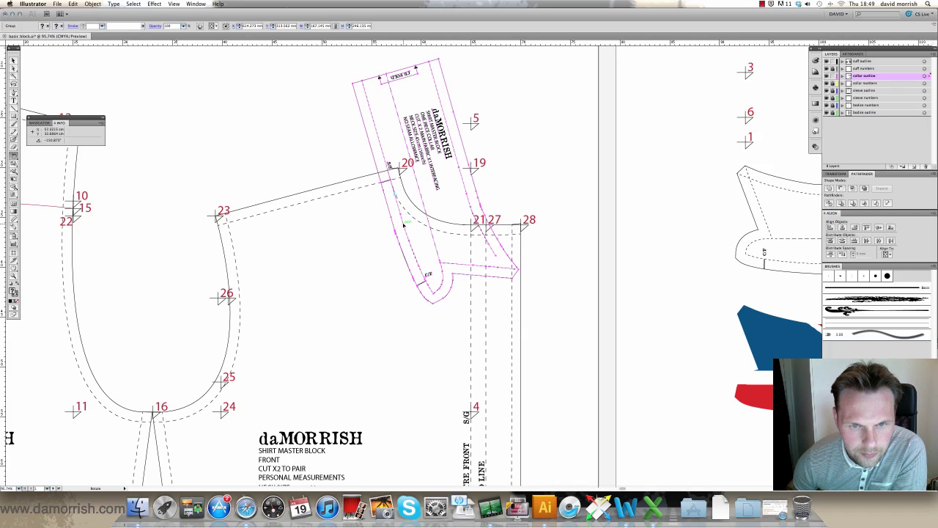
drag(403, 225, 431, 229)
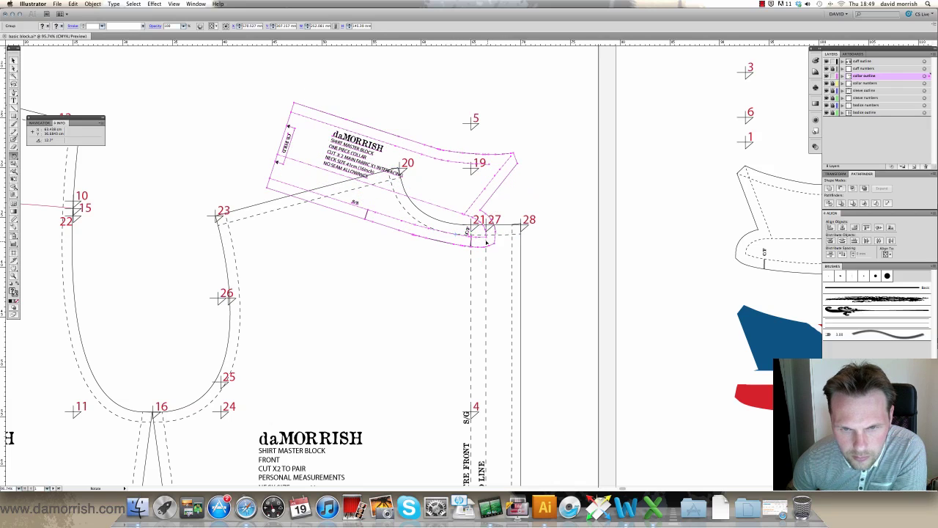
drag(484, 238, 475, 233)
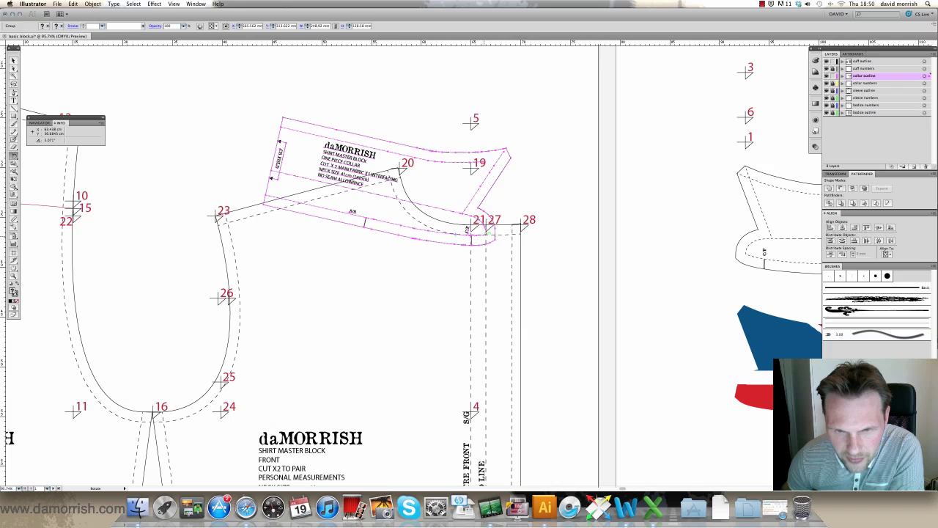
Zoom in on the collar front at points 21 and 27 to check its fit
key(z)
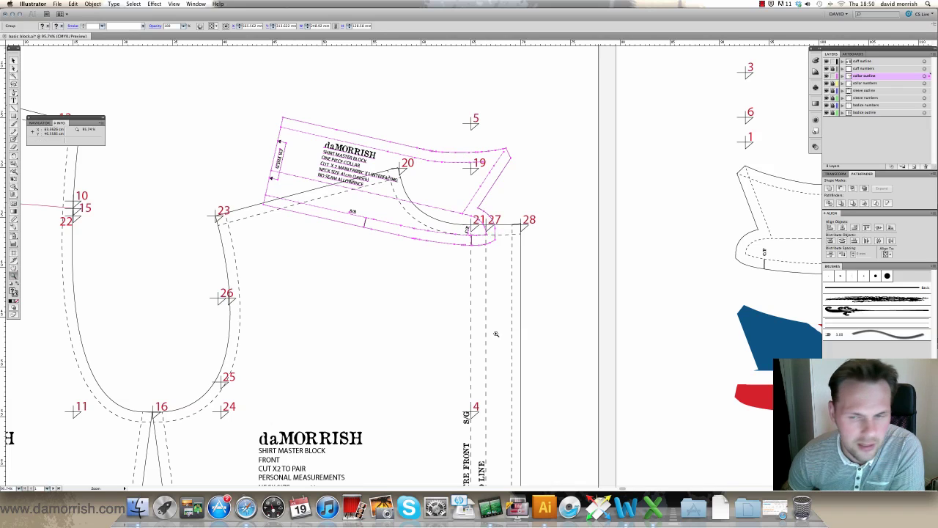
drag(513, 213, 411, 282)
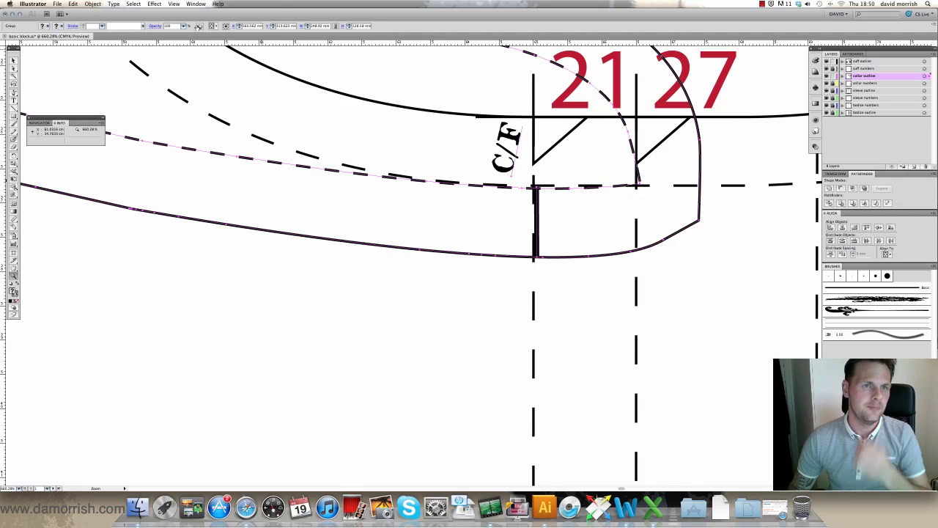
click(176, 3)
Move the collar piece off the bodice onto the right-hand collar artboard
click(201, 81)
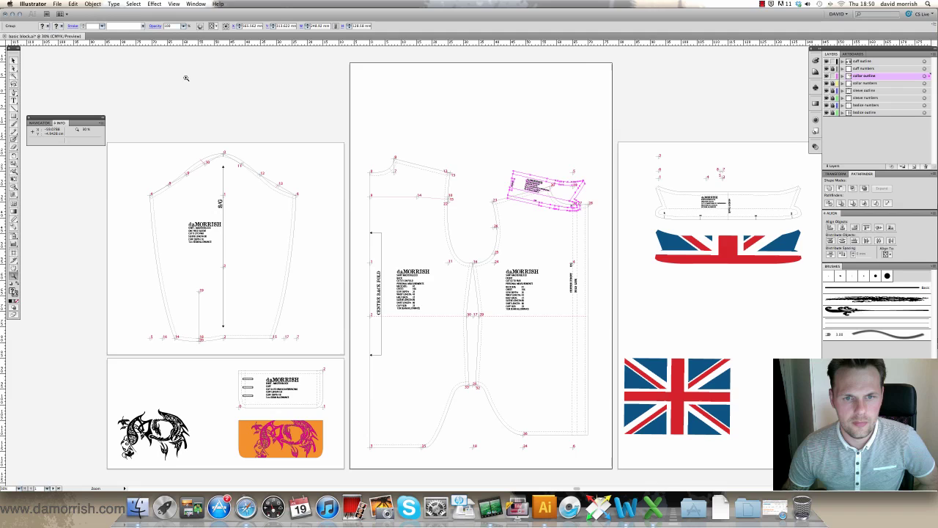
click(14, 61)
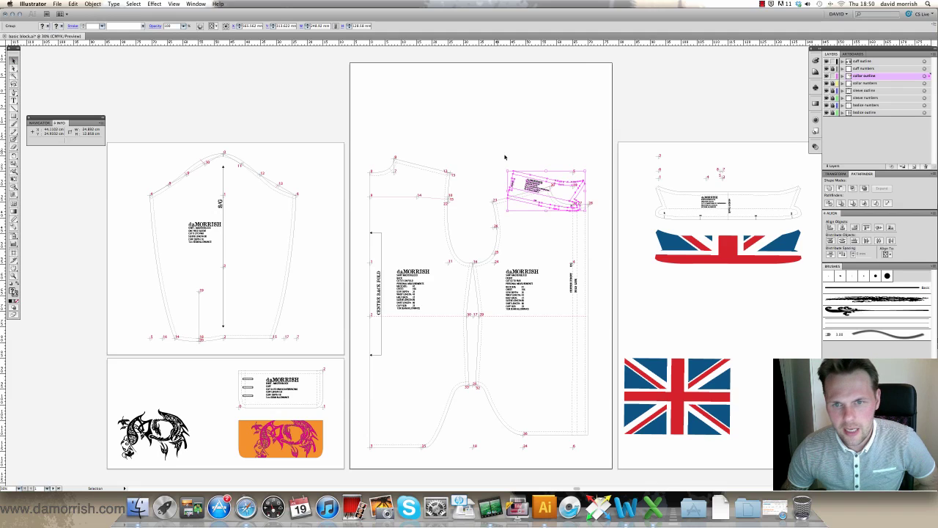
drag(543, 175, 696, 154)
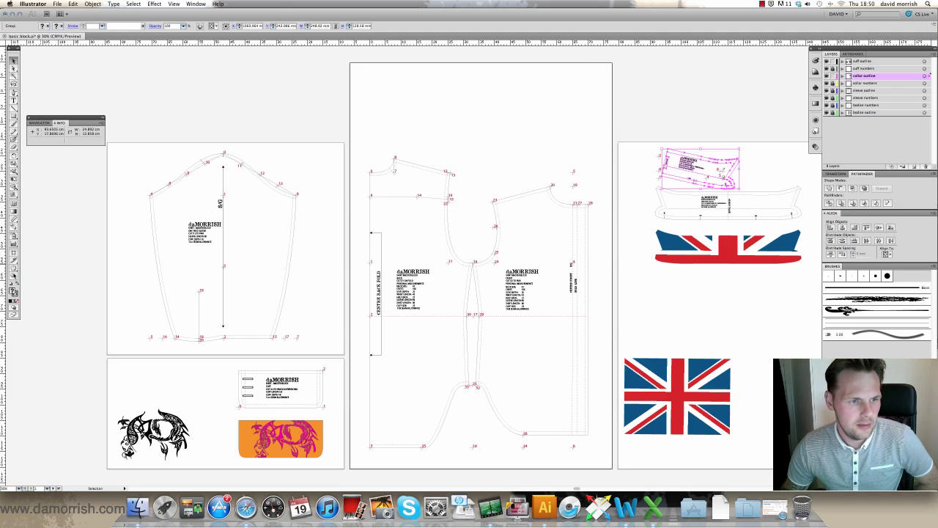
Zoom in on the collar and flag artwork and nudge the collar up about 0.45 cm
key(z)
drag(614, 109, 810, 257)
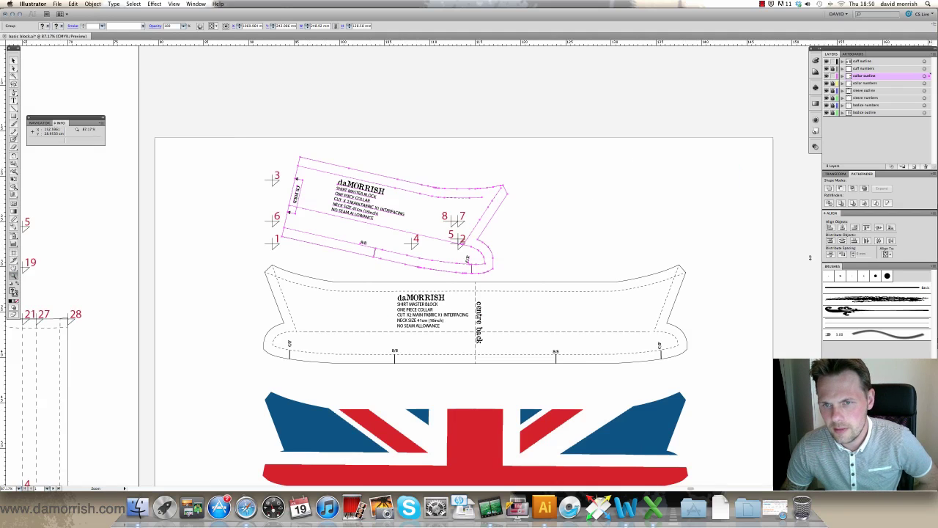
key(v)
click(462, 242)
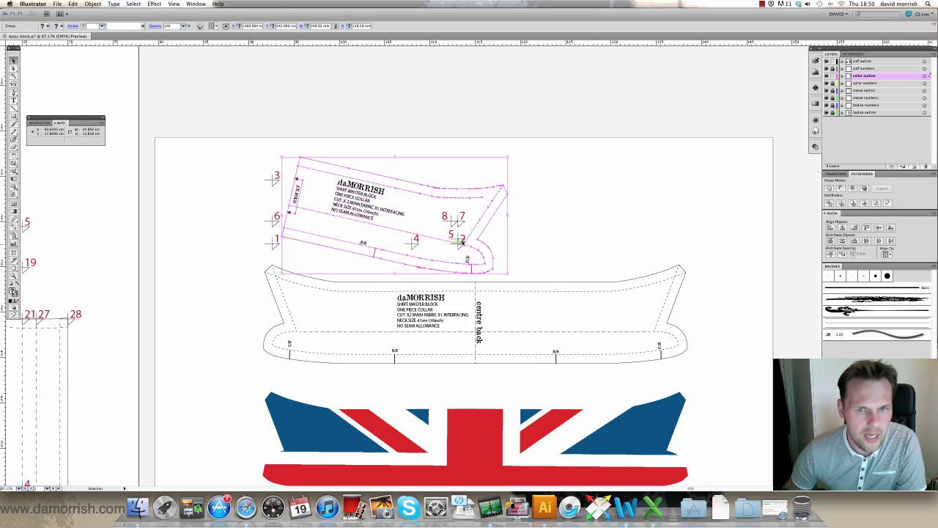
click(486, 238)
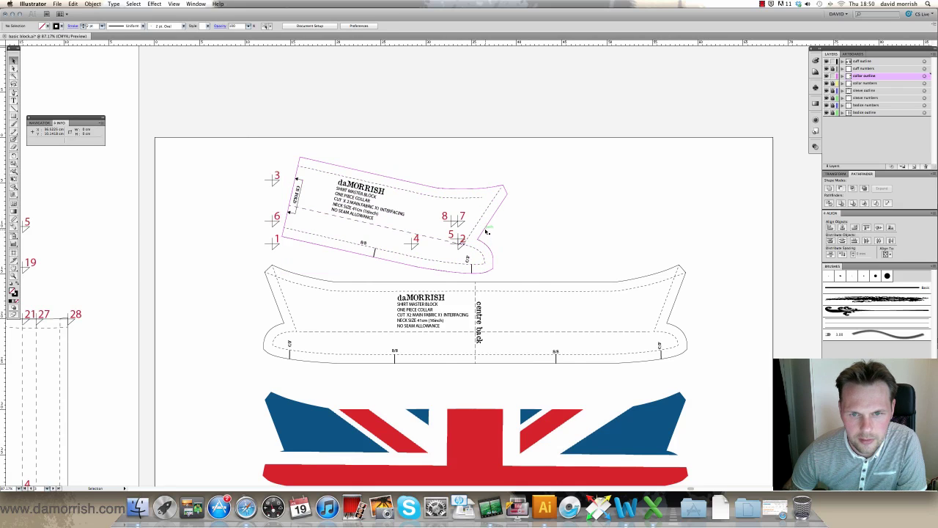
drag(487, 235, 473, 244)
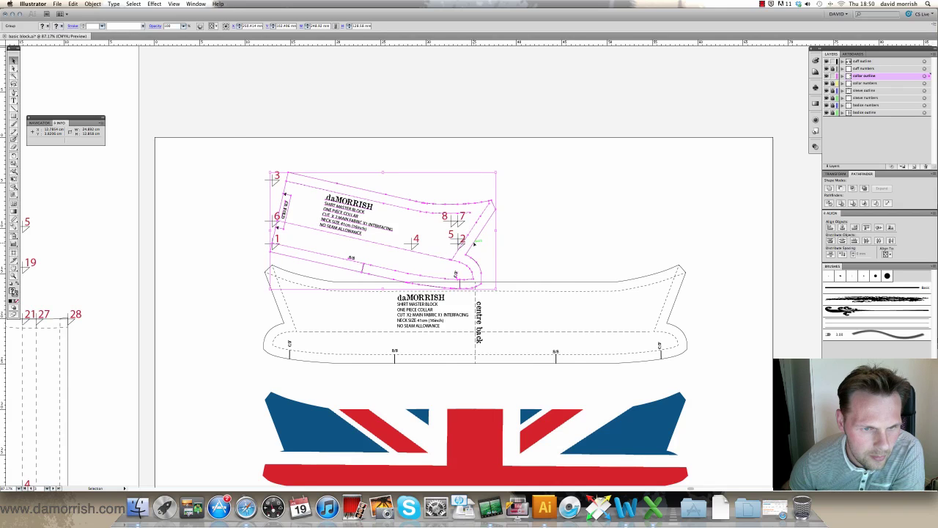
Rotate the collar piece back until it sits level
click(13, 155)
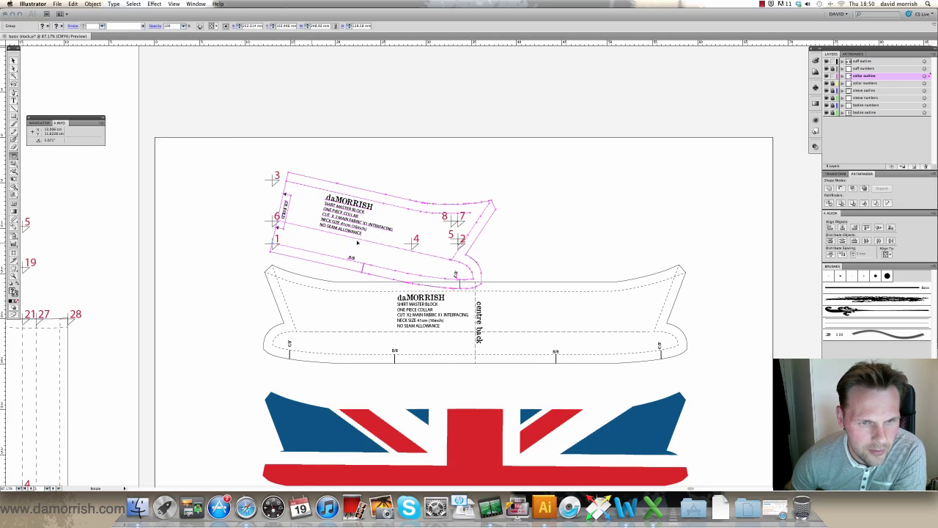
drag(495, 201, 459, 160)
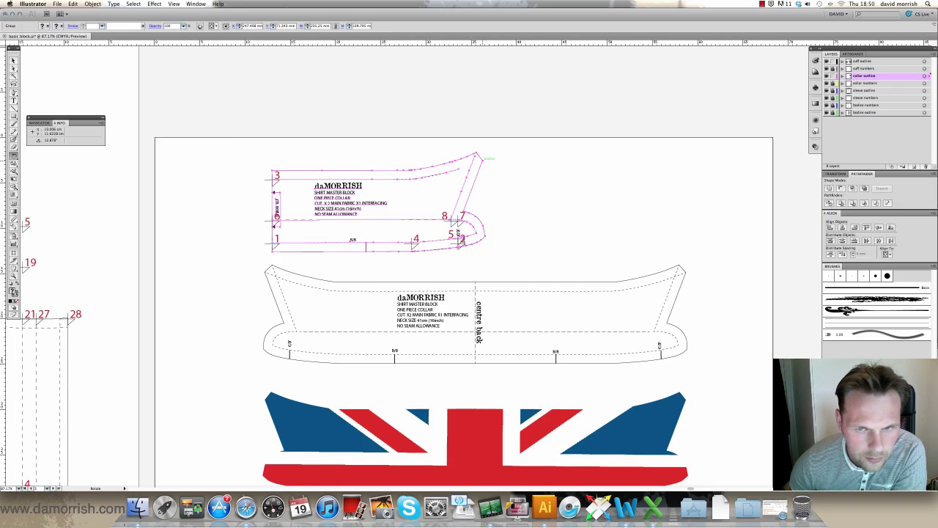
drag(477, 155, 478, 156)
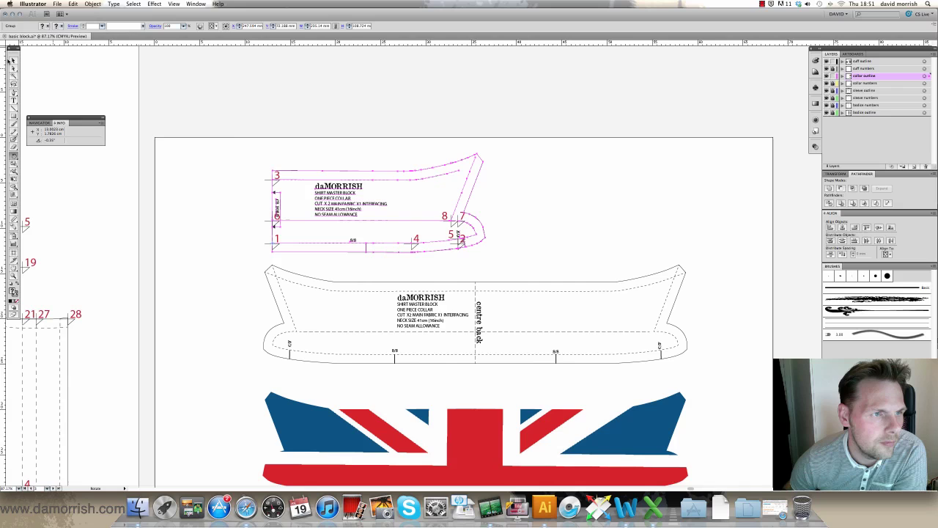
Deselect the collar and zoom out to show all artboards
key(v)
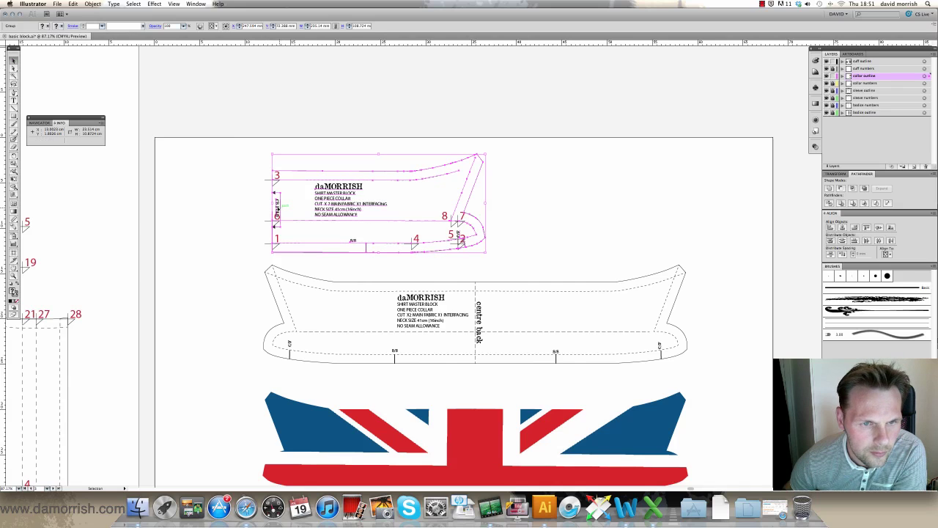
click(249, 209)
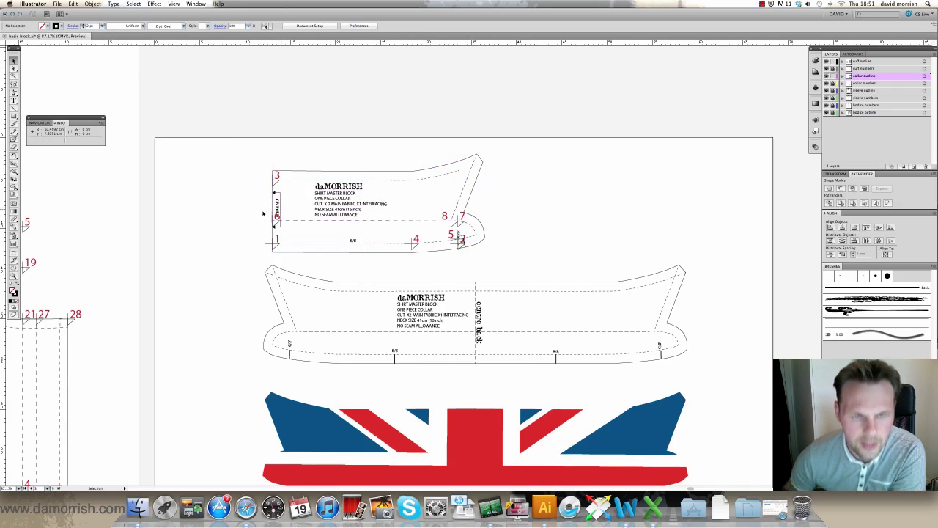
click(173, 4)
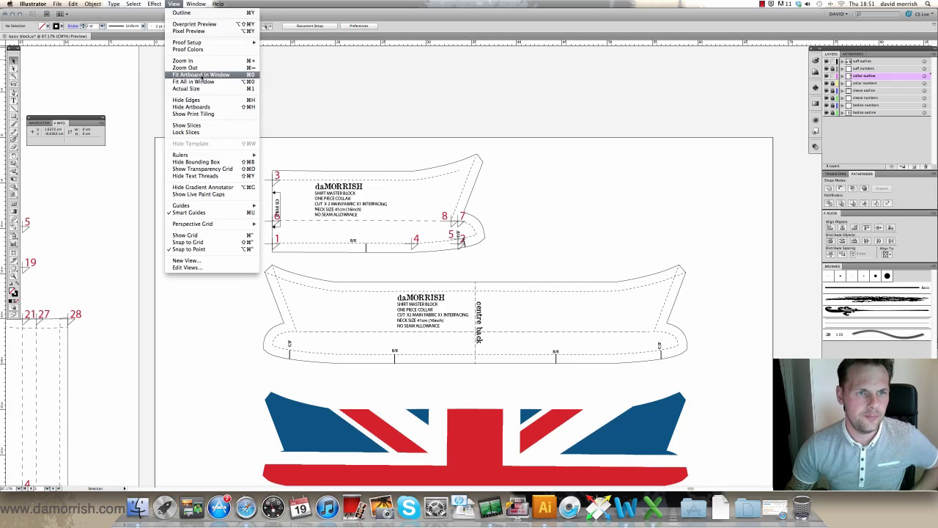
click(198, 83)
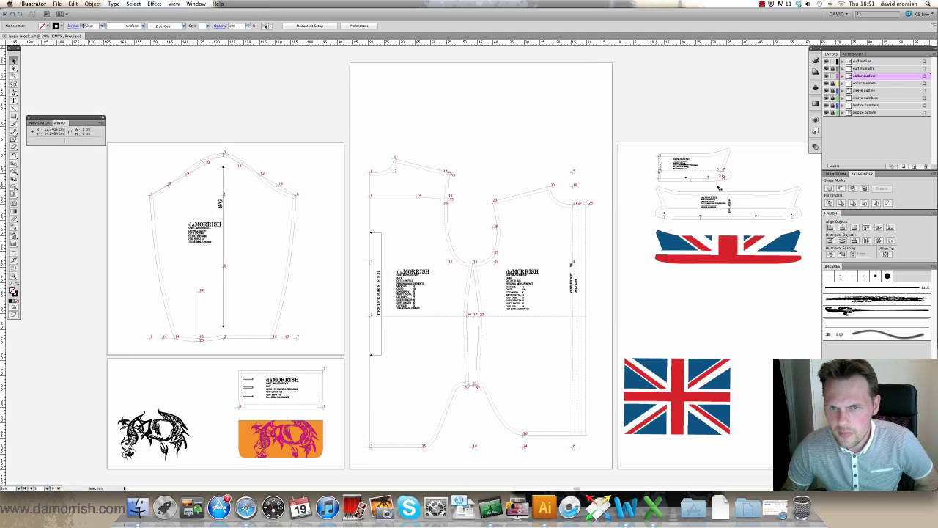